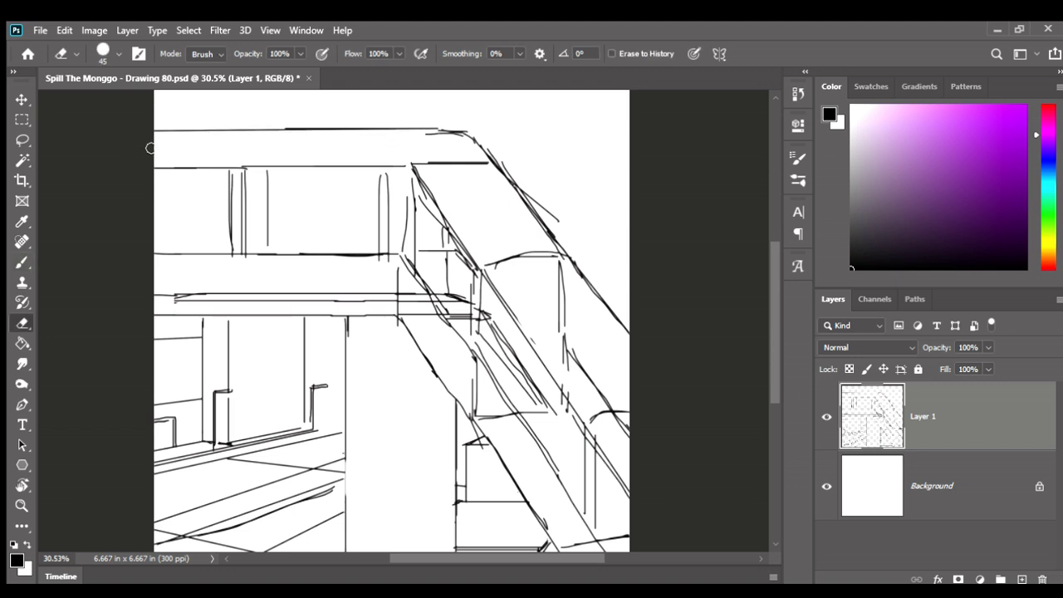
Draw a straight ledge line out from the base of the railing posts
{"action": "key", "text": "b"}
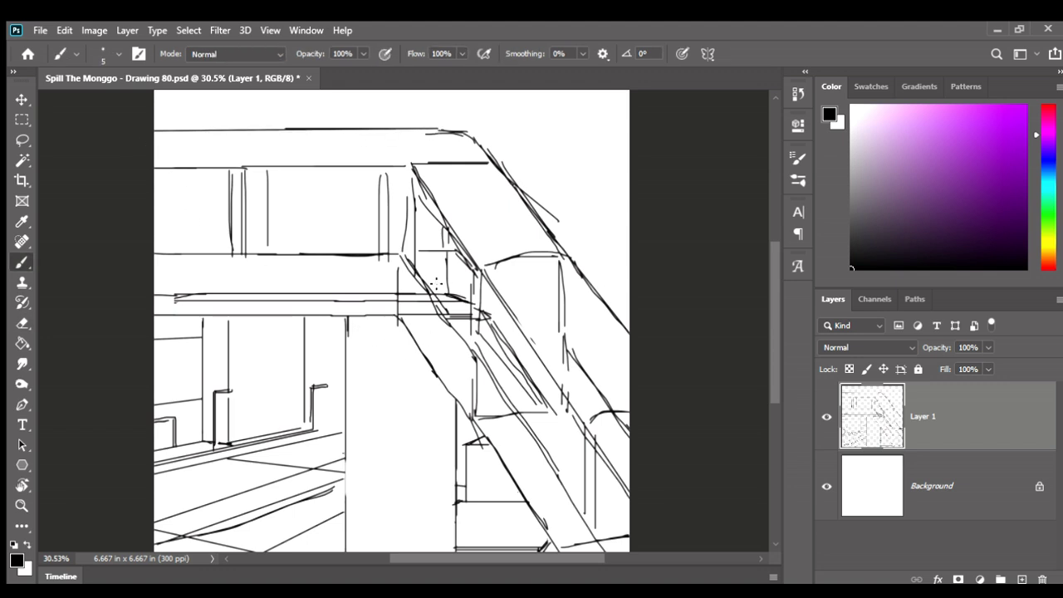
{"action": "scroll", "coordinate": [435, 284], "scroll_direction": "up", "scroll_amount": 2}
{"action": "scroll", "coordinate": [339, 375], "scroll_direction": "up", "scroll_amount": 3}
{"action": "scroll", "coordinate": [340, 375], "scroll_direction": "up", "scroll_amount": 2}
{"action": "scroll", "coordinate": [340, 375], "scroll_direction": "up", "scroll_amount": 2}
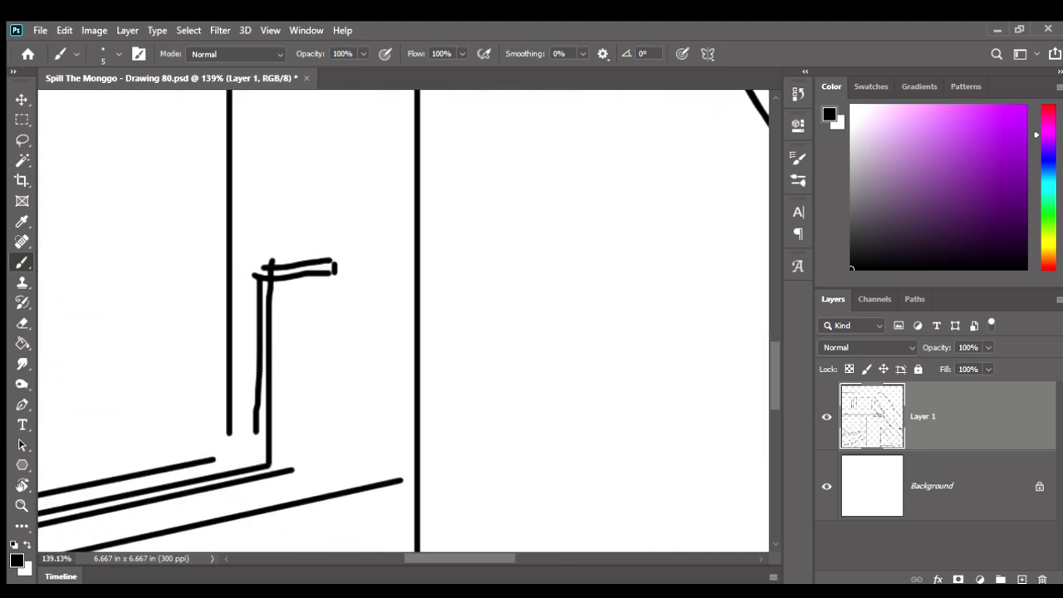
{"action": "left_click", "coordinate": [410, 430], "text": "shift"}
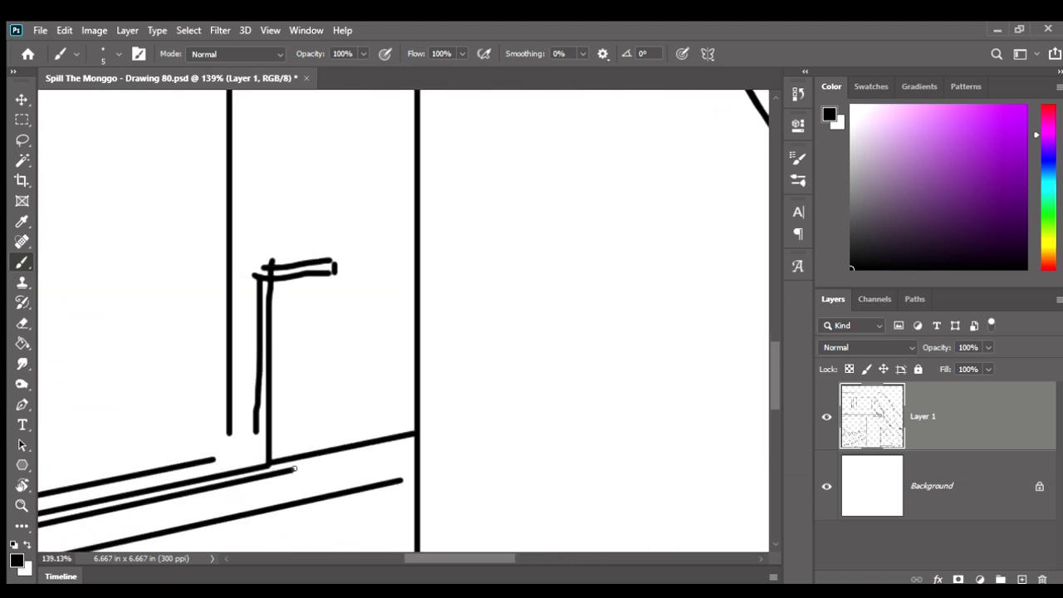
{"action": "scroll", "coordinate": [413, 437], "scroll_direction": "down", "scroll_amount": 3}
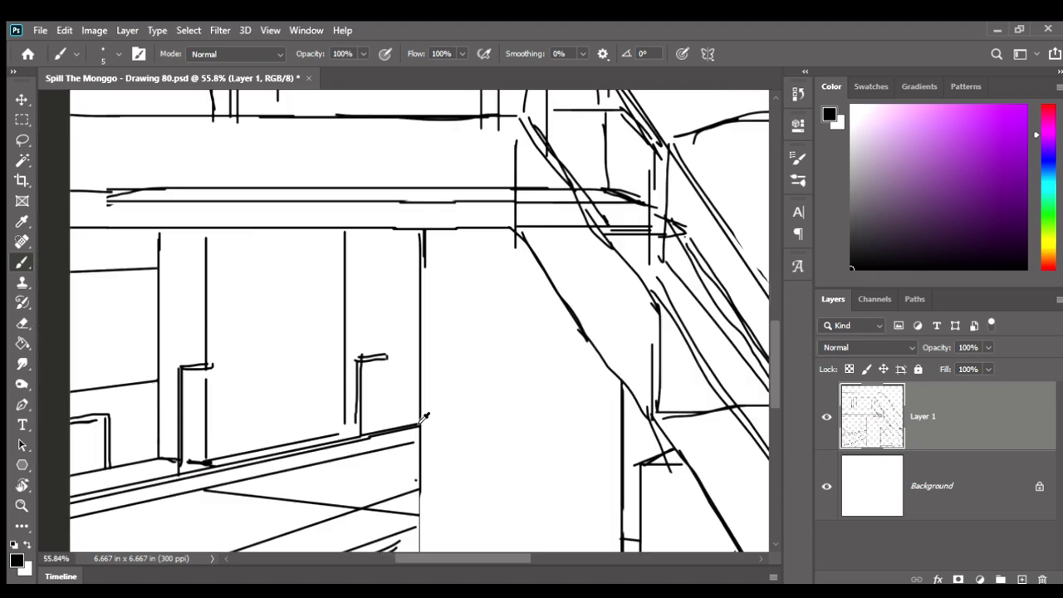
{"action": "scroll", "coordinate": [415, 449], "scroll_direction": "down", "scroll_amount": 1}
{"action": "scroll", "coordinate": [421, 492], "scroll_direction": "up", "scroll_amount": 1}
{"action": "scroll", "coordinate": [420, 491], "scroll_direction": "up", "scroll_amount": 2}
Erase stray marks by the doorway and add a short stroke between the two vertical lines
{"action": "key", "text": "e"}
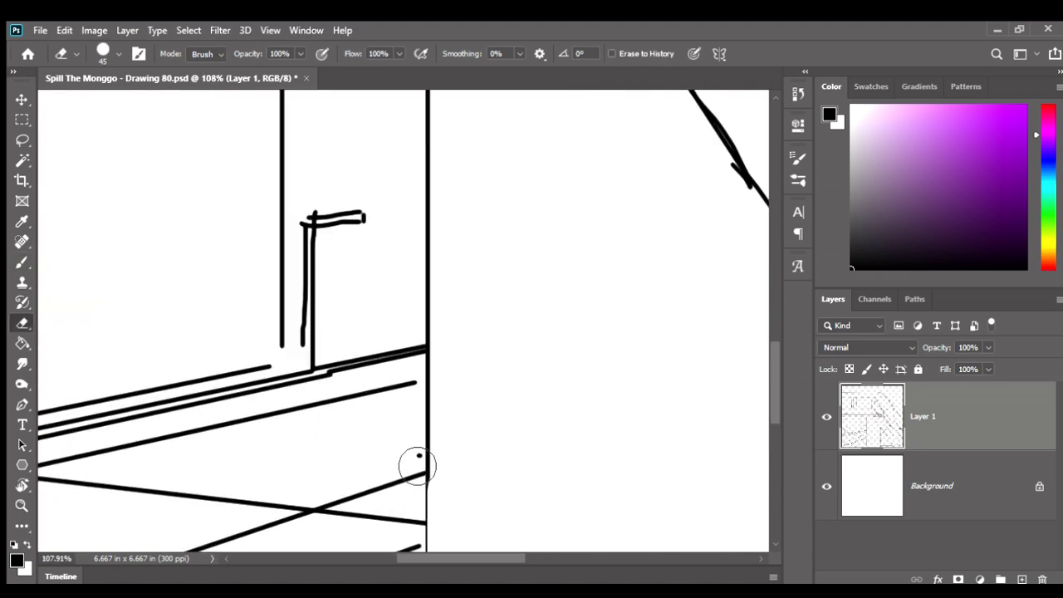
{"action": "scroll", "coordinate": [385, 428], "scroll_direction": "down", "scroll_amount": 1}
{"action": "scroll", "coordinate": [385, 427], "scroll_direction": "down", "scroll_amount": 2}
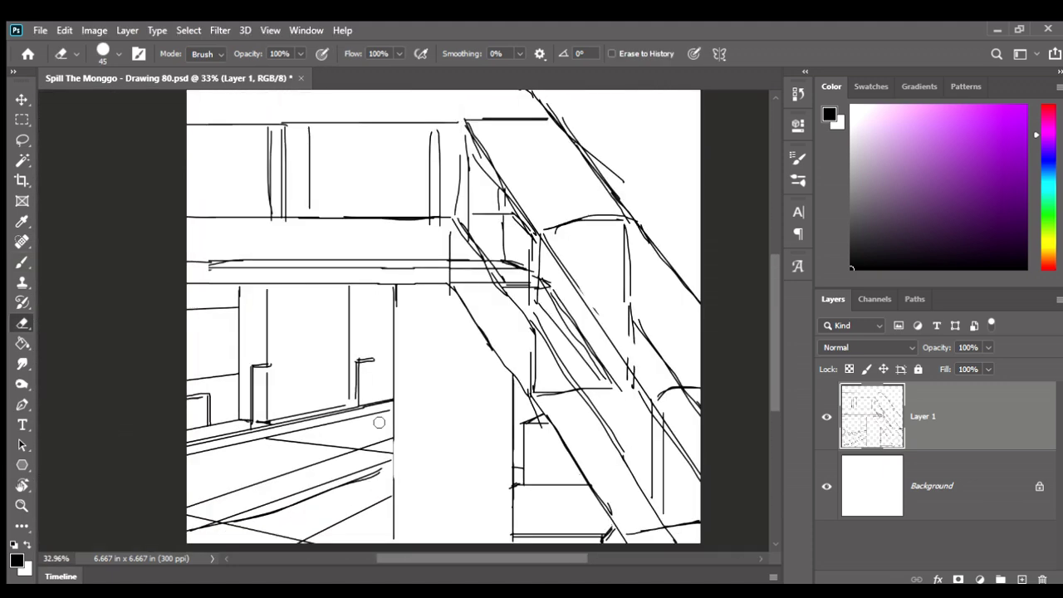
{"action": "key", "text": "b"}
{"action": "scroll", "coordinate": [364, 367], "scroll_direction": "up", "scroll_amount": 2}
{"action": "scroll", "coordinate": [363, 366], "scroll_direction": "up", "scroll_amount": 2}
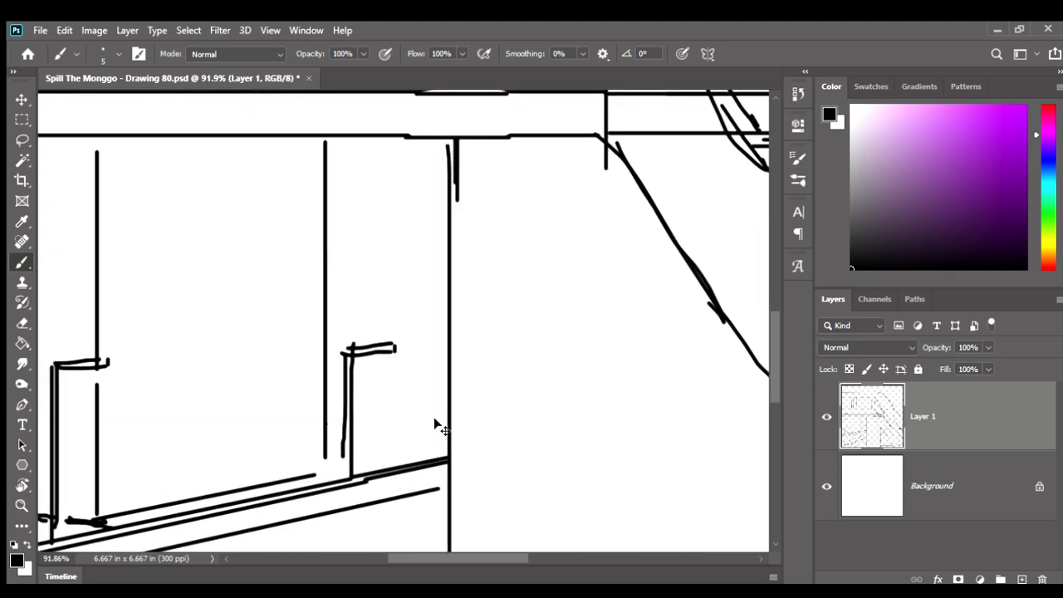
{"action": "scroll", "coordinate": [398, 408], "scroll_direction": "down", "scroll_amount": 1}
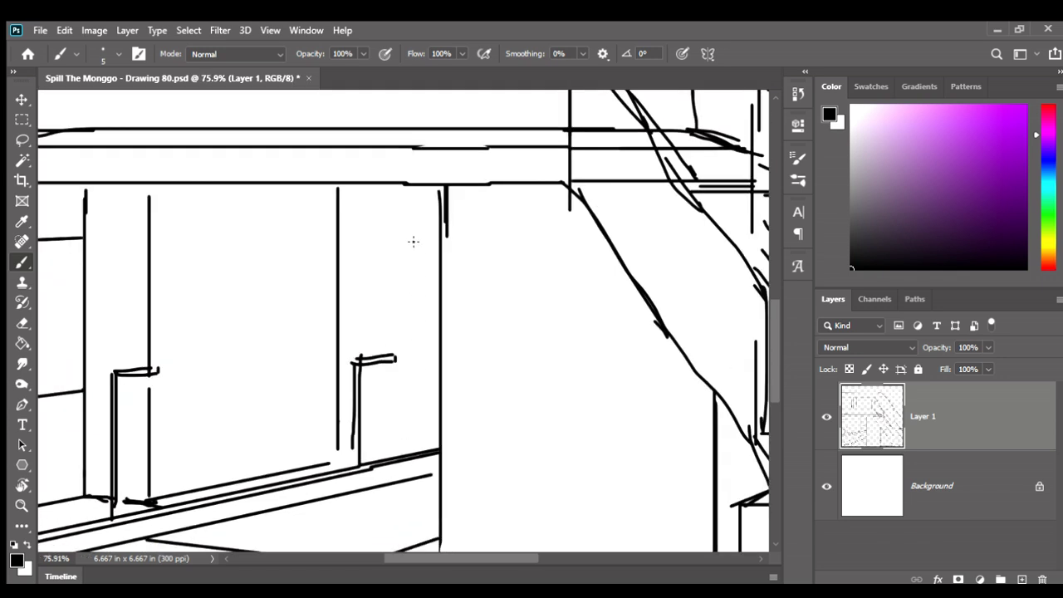
{"action": "scroll", "coordinate": [382, 368], "scroll_direction": "down", "scroll_amount": 1}
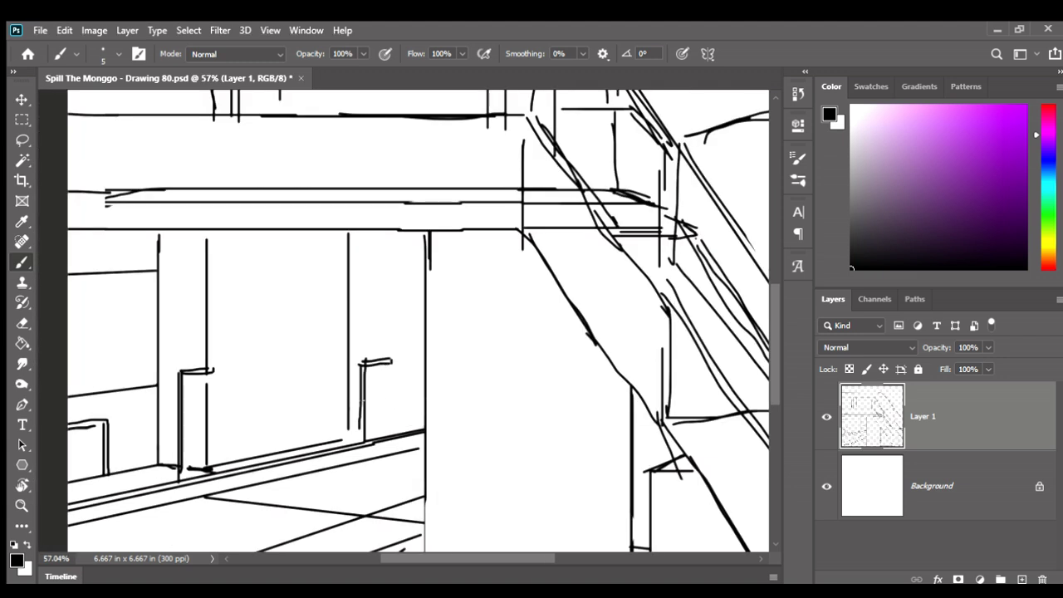
{"action": "left_click", "coordinate": [424, 398], "text": "shift"}
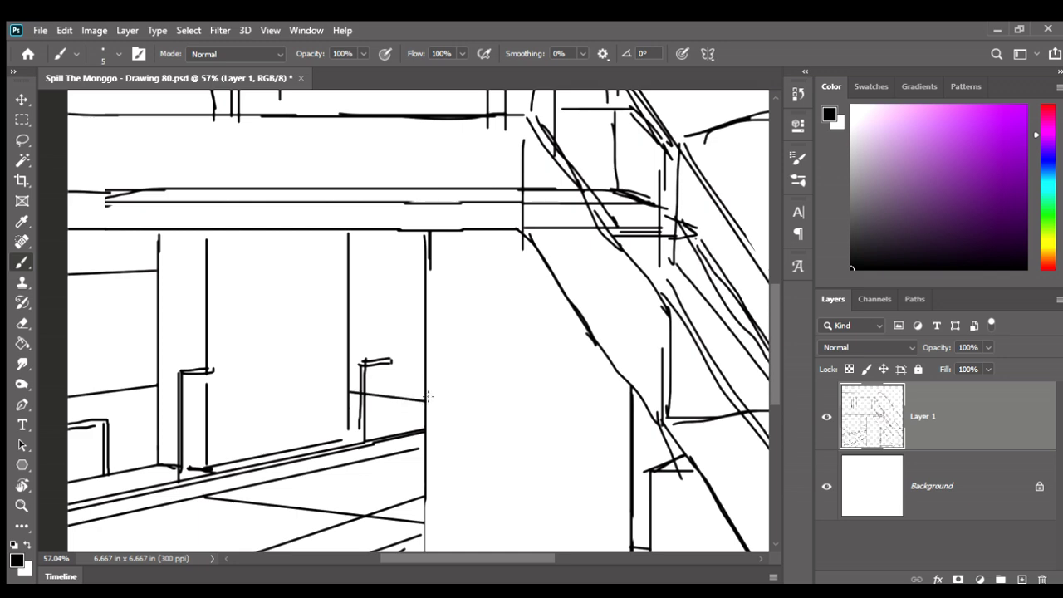
{"action": "scroll", "coordinate": [435, 394], "scroll_direction": "down", "scroll_amount": 2}
{"action": "scroll", "coordinate": [436, 392], "scroll_direction": "down", "scroll_amount": 1}
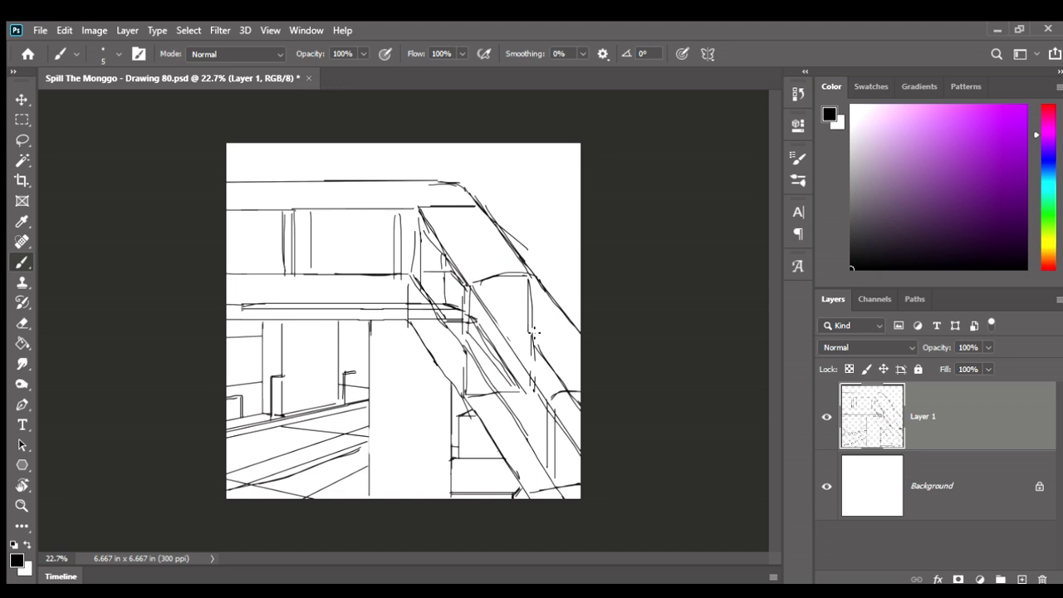
Outline the building's left side, top edge and right side right of the overpass
{"action": "left_click_drag", "start_coordinate": [522, 186], "coordinate": [521, 237]}
{"action": "key", "text": "ctrl+z"}
{"action": "left_click_drag", "start_coordinate": [530, 199], "coordinate": [530, 249]}
{"action": "scroll", "coordinate": [531, 217], "scroll_direction": "up", "scroll_amount": 3}
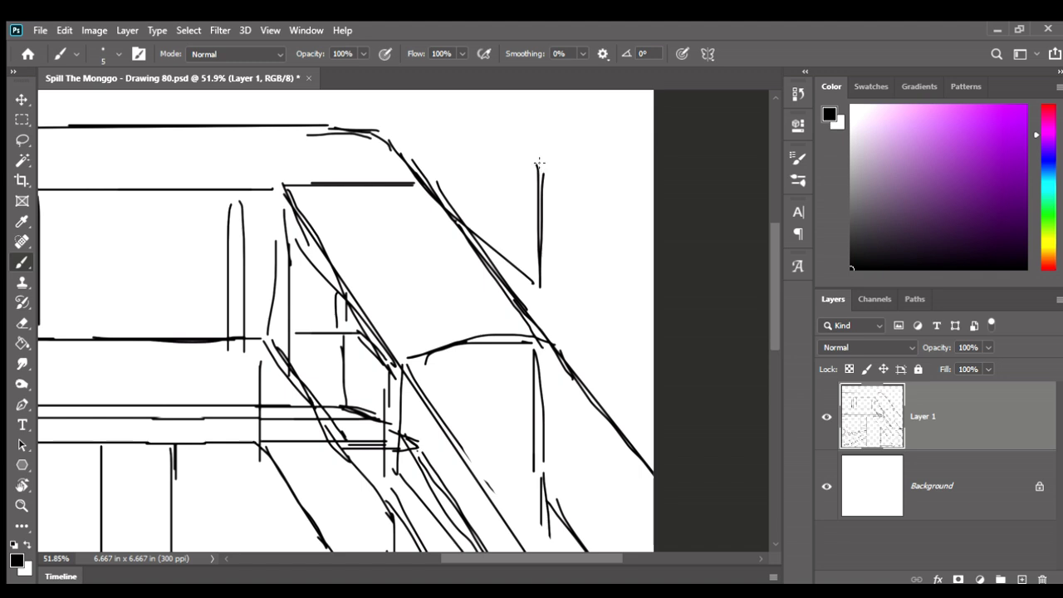
{"action": "mouse_move", "coordinate": [540, 163]}
{"action": "left_mouse_down"}
{"action": "mouse_move", "coordinate": [587, 163]}
{"action": "mouse_move", "coordinate": [592, 313]}
{"action": "left_mouse_up"}
{"action": "left_click_drag", "start_coordinate": [593, 250], "coordinate": [592, 333]}
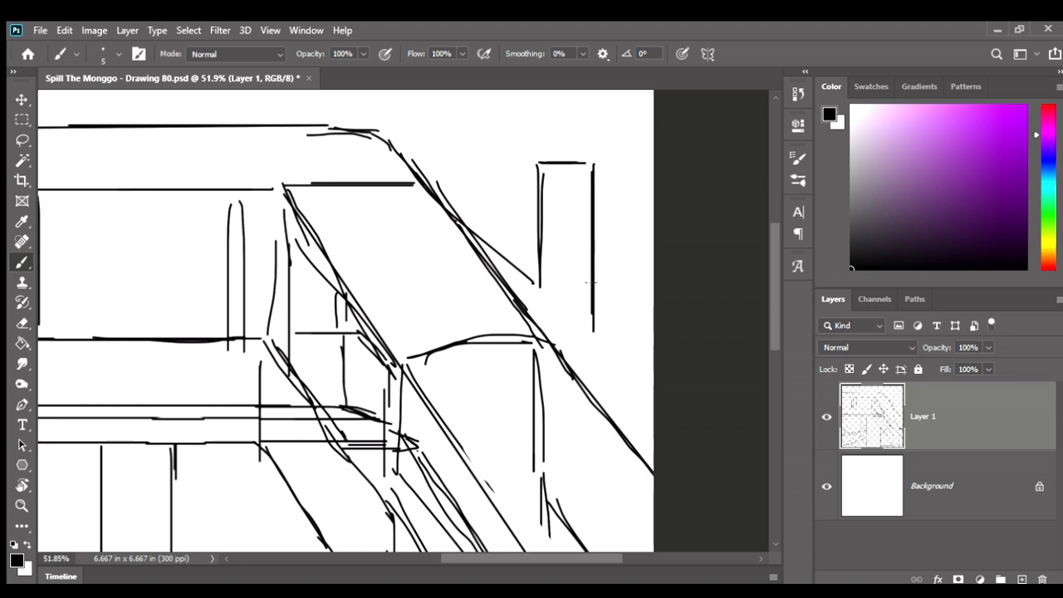
{"action": "key", "text": "e"}
{"action": "left_click_drag", "start_coordinate": [595, 271], "coordinate": [598, 347]}
{"action": "key", "text": "b"}
{"action": "mouse_move", "coordinate": [590, 279]}
{"action": "left_mouse_down"}
{"action": "mouse_move", "coordinate": [588, 335]}
{"action": "mouse_move", "coordinate": [653, 278]}
{"action": "left_mouse_up"}
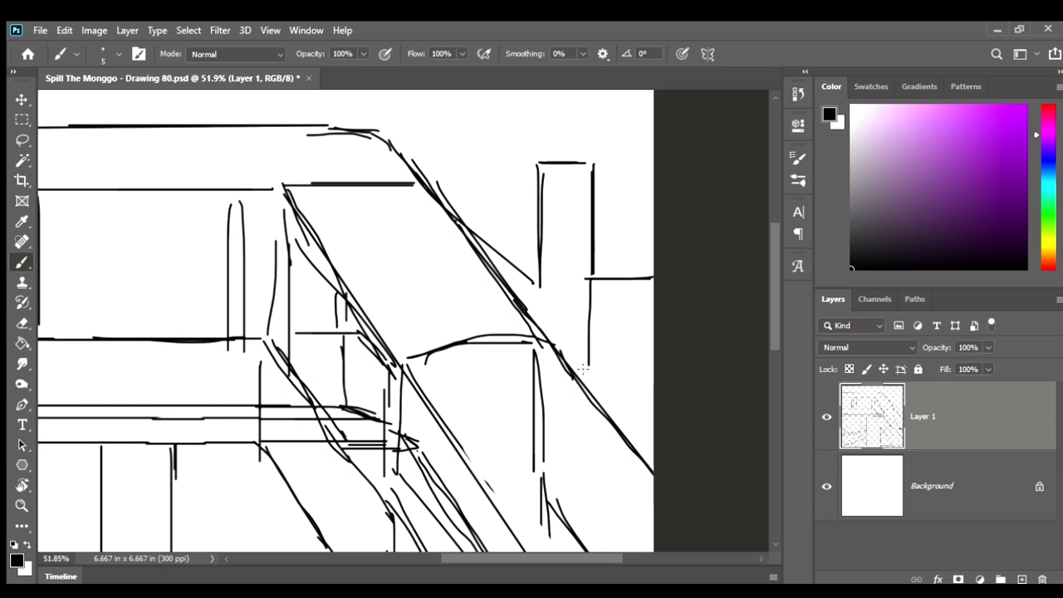
Add a double ledge line, two support posts with an X brace, and the right-hand edge
{"action": "left_click_drag", "start_coordinate": [583, 365], "coordinate": [654, 365]}
{"action": "scroll", "coordinate": [635, 378], "scroll_direction": "up", "scroll_amount": 3}
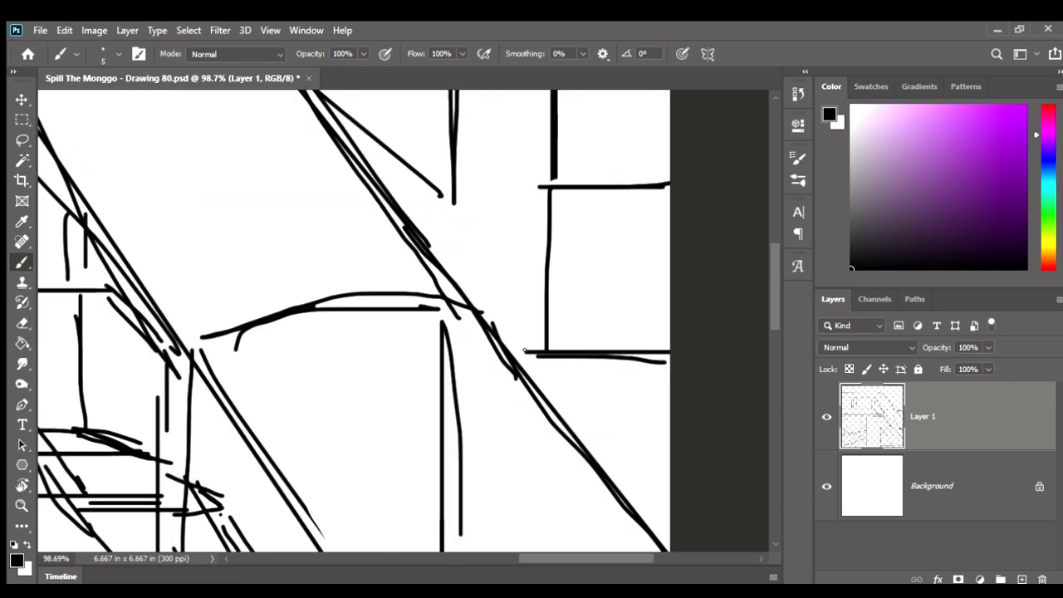
{"action": "left_click_drag", "start_coordinate": [531, 363], "coordinate": [666, 363]}
{"action": "left_click_drag", "start_coordinate": [554, 365], "coordinate": [553, 408]}
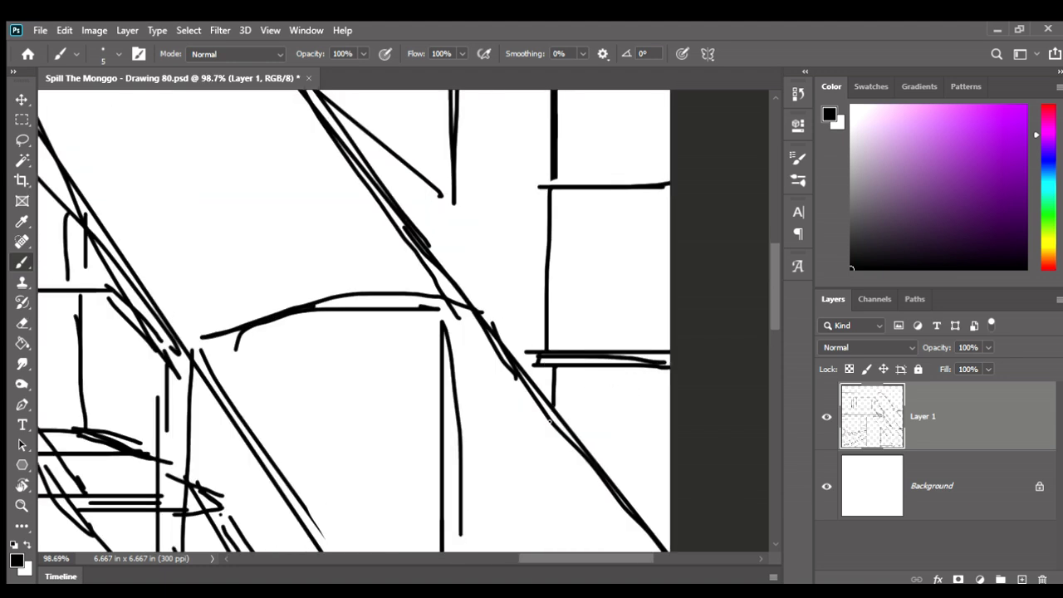
{"action": "left_click_drag", "start_coordinate": [568, 364], "coordinate": [568, 442]}
{"action": "mouse_move", "coordinate": [557, 373]}
{"action": "left_mouse_down"}
{"action": "mouse_move", "coordinate": [568, 400]}
{"action": "mouse_move", "coordinate": [550, 401]}
{"action": "left_mouse_up"}
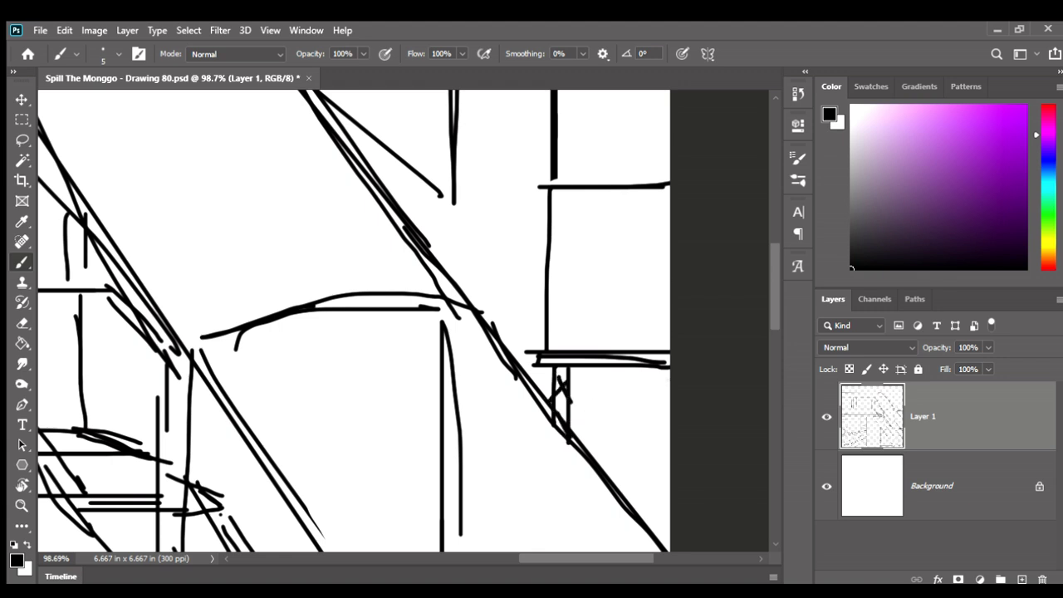
{"action": "left_click_drag", "start_coordinate": [664, 375], "coordinate": [665, 549]}
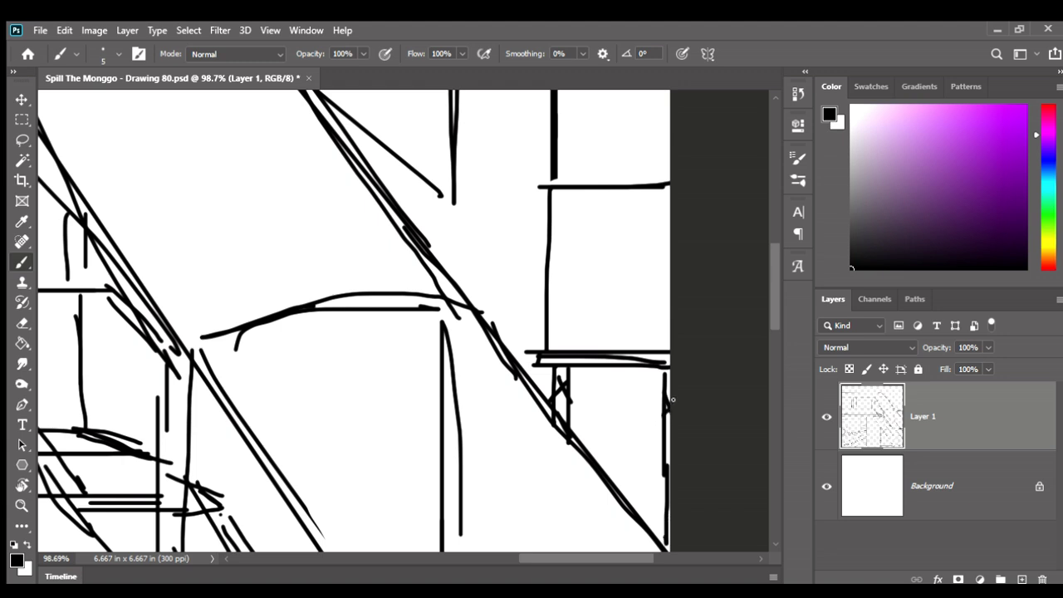
Draw the first L-shaped brackets and a right-hand bracket post along the building's top edge
{"action": "scroll", "coordinate": [560, 175], "scroll_direction": "up", "scroll_amount": 2}
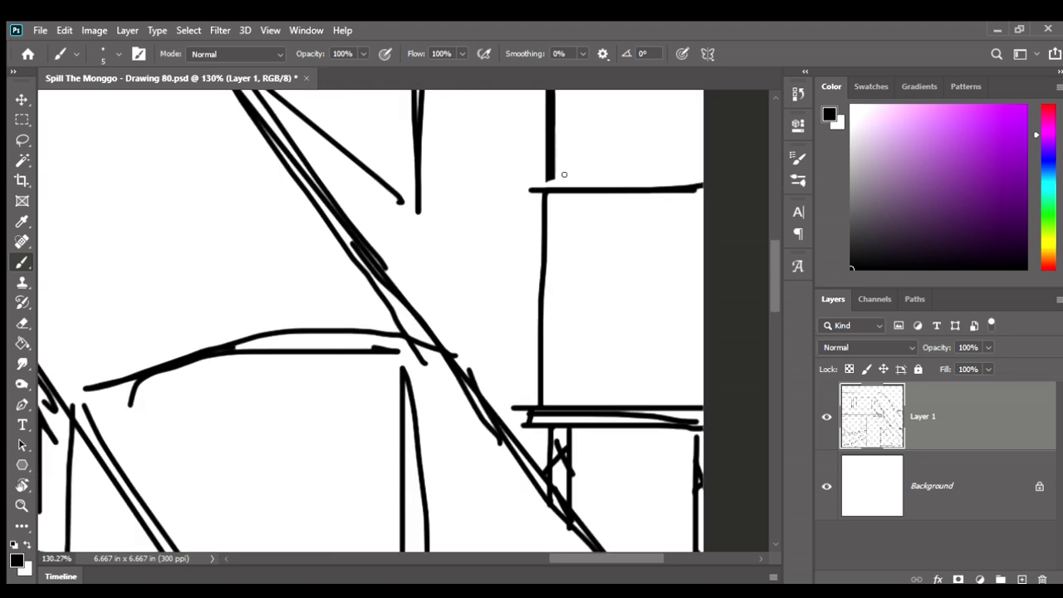
{"action": "mouse_move", "coordinate": [557, 176]}
{"action": "left_mouse_down"}
{"action": "mouse_move", "coordinate": [568, 170]}
{"action": "mouse_move", "coordinate": [559, 208]}
{"action": "mouse_move", "coordinate": [573, 169]}
{"action": "mouse_move", "coordinate": [556, 201]}
{"action": "mouse_move", "coordinate": [573, 194]}
{"action": "left_mouse_up"}
{"action": "key", "text": "ctrl+z"}
{"action": "key", "text": "ctrl+z"}
{"action": "key", "text": "ctrl+z"}
{"action": "key", "text": "ctrl+z"}
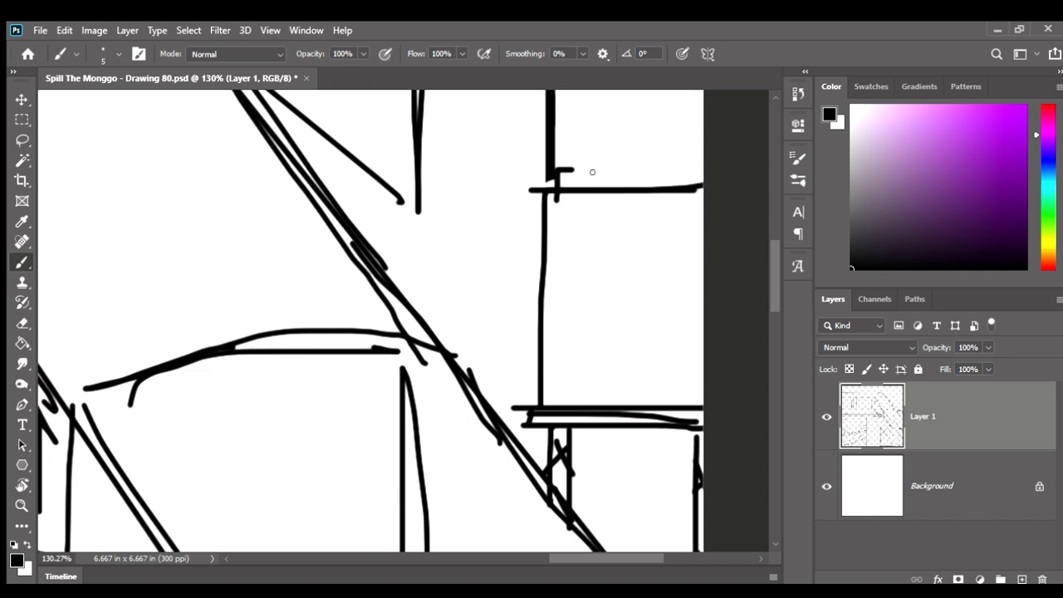
{"action": "key", "text": "ctrl+z"}
{"action": "left_click_drag", "start_coordinate": [579, 169], "coordinate": [559, 203]}
{"action": "key", "text": "ctrl+z"}
{"action": "left_click_drag", "start_coordinate": [574, 167], "coordinate": [558, 205]}
{"action": "mouse_move", "coordinate": [576, 167]}
{"action": "left_mouse_down"}
{"action": "mouse_move", "coordinate": [579, 187]}
{"action": "mouse_move", "coordinate": [627, 185]}
{"action": "mouse_move", "coordinate": [613, 196]}
{"action": "left_mouse_up"}
{"action": "mouse_move", "coordinate": [686, 167]}
{"action": "left_mouse_down"}
{"action": "mouse_move", "coordinate": [690, 188]}
{"action": "mouse_move", "coordinate": [672, 205]}
{"action": "left_mouse_up"}
Finish the right bracket with a curved stroke and discard the trial strokes under the left bracket
{"action": "mouse_move", "coordinate": [547, 194]}
{"action": "left_mouse_down"}
{"action": "mouse_move", "coordinate": [570, 196]}
{"action": "mouse_move", "coordinate": [567, 215]}
{"action": "mouse_move", "coordinate": [580, 190]}
{"action": "mouse_move", "coordinate": [616, 212]}
{"action": "left_mouse_up"}
{"action": "left_click_drag", "start_coordinate": [683, 195], "coordinate": [669, 216]}
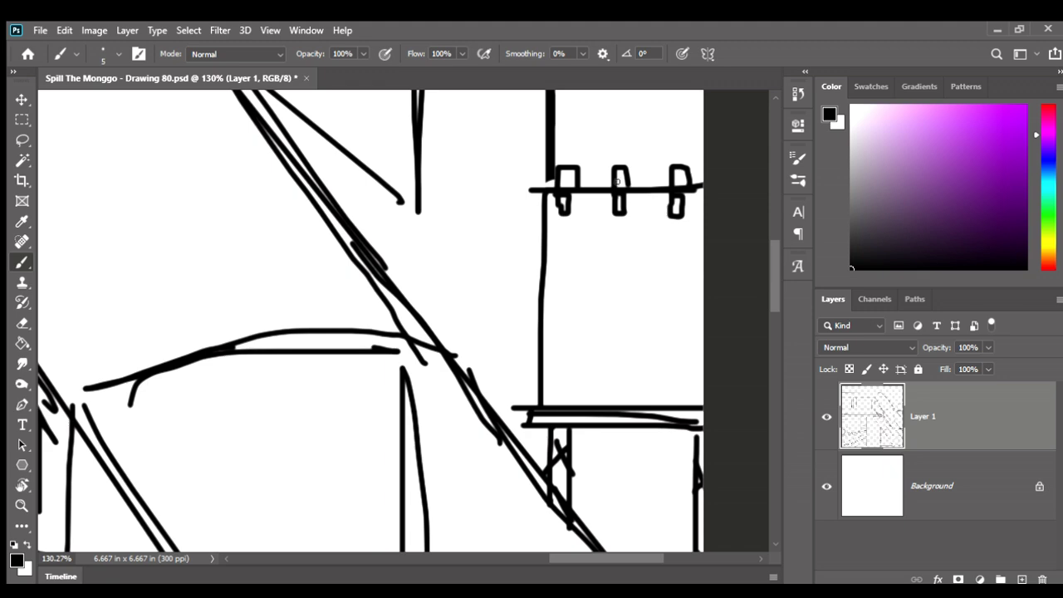
{"action": "scroll", "coordinate": [617, 181], "scroll_direction": "down", "scroll_amount": 3}
{"action": "scroll", "coordinate": [618, 181], "scroll_direction": "down", "scroll_amount": 1}
{"action": "scroll", "coordinate": [619, 183], "scroll_direction": "up", "scroll_amount": 2}
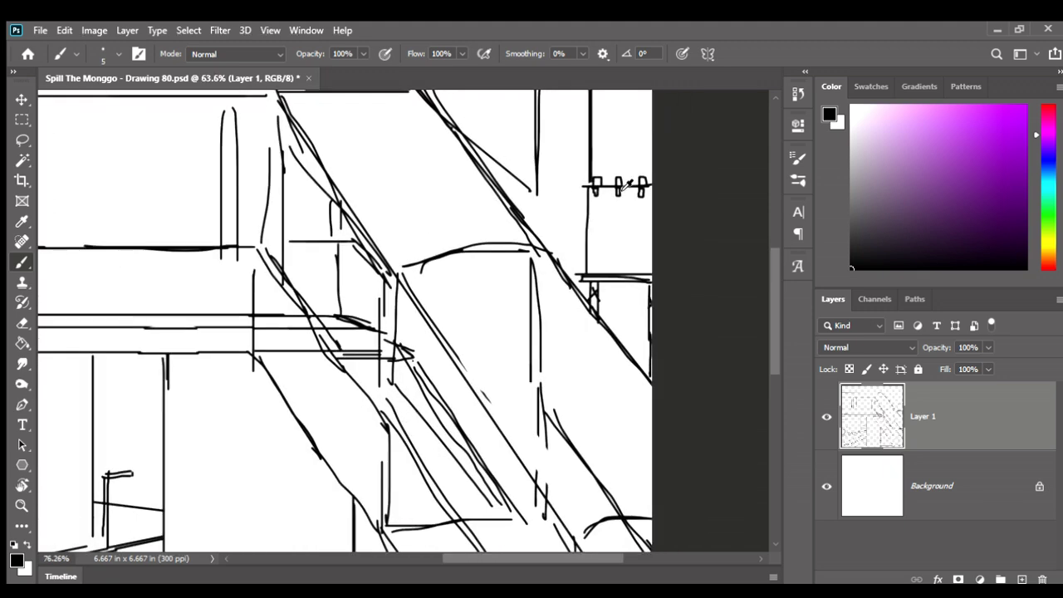
{"action": "scroll", "coordinate": [625, 181], "scroll_direction": "up", "scroll_amount": 3}
{"action": "scroll", "coordinate": [617, 183], "scroll_direction": "up", "scroll_amount": 2}
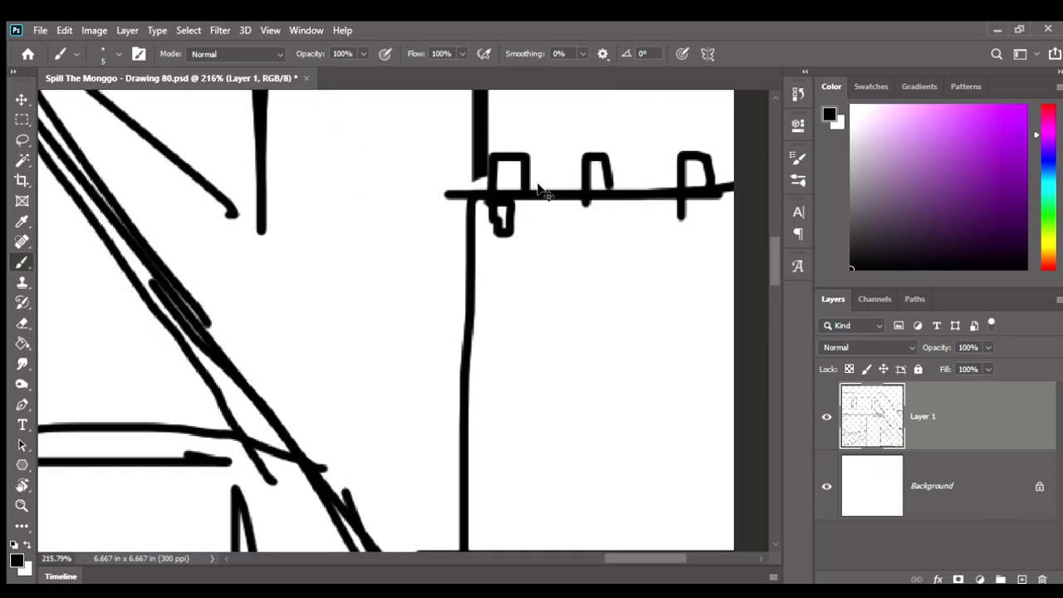
{"action": "key", "text": "ctrl+z"}
{"action": "left_click_drag", "start_coordinate": [488, 201], "coordinate": [516, 234]}
{"action": "key", "text": "ctrl+z"}
{"action": "mouse_move", "coordinate": [488, 200]}
{"action": "left_mouse_down"}
{"action": "mouse_move", "coordinate": [525, 201]}
{"action": "mouse_move", "coordinate": [491, 197]}
{"action": "left_mouse_up"}
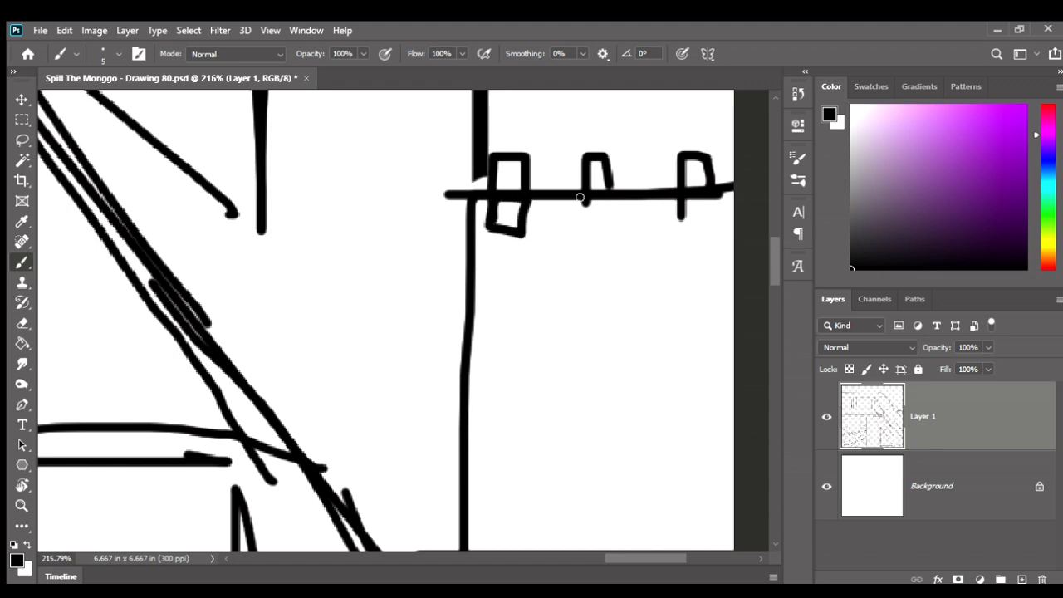
{"action": "key", "text": "ctrl+z"}
{"action": "scroll", "coordinate": [582, 199], "scroll_direction": "down", "scroll_amount": 4}
Draw the top slat rectangles of the tall tower with slat lines between them
{"action": "scroll", "coordinate": [585, 199], "scroll_direction": "down", "scroll_amount": 3}
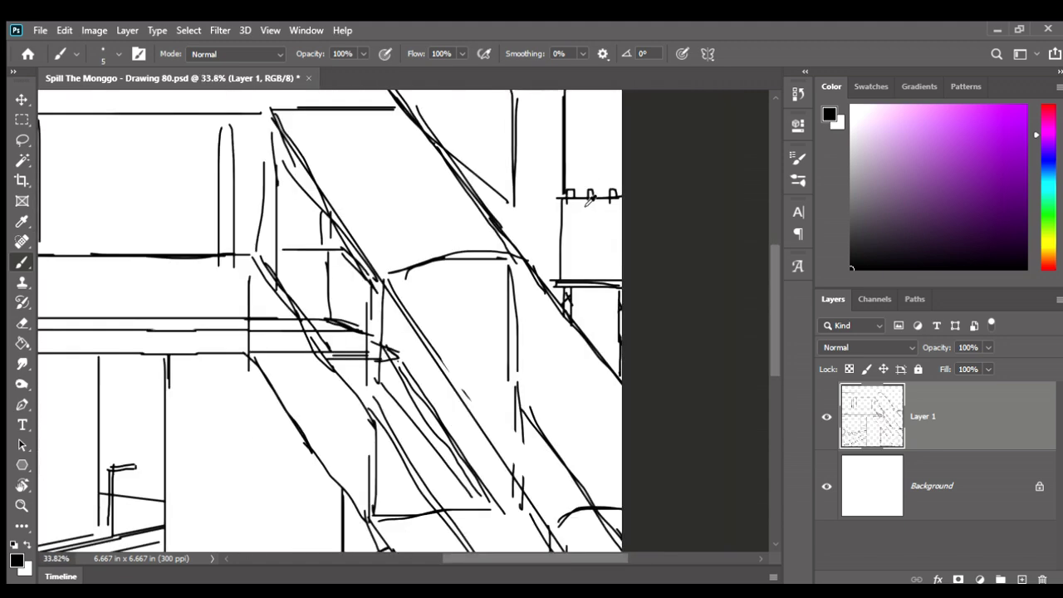
{"action": "scroll", "coordinate": [587, 199], "scroll_direction": "down", "scroll_amount": 1}
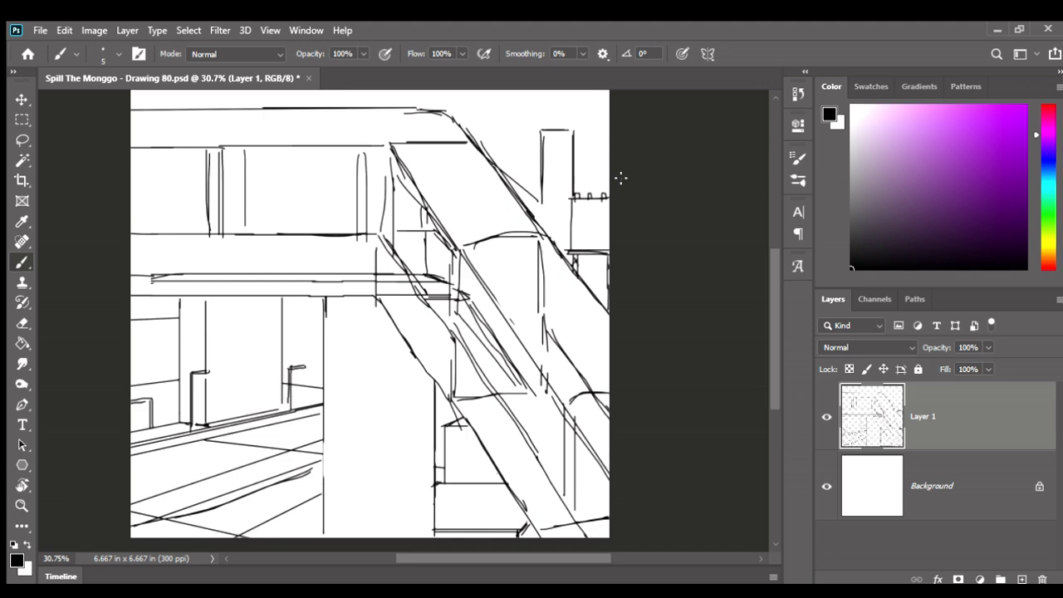
{"action": "scroll", "coordinate": [620, 177], "scroll_direction": "up", "scroll_amount": 2}
{"action": "scroll", "coordinate": [563, 114], "scroll_direction": "up", "scroll_amount": 2}
{"action": "scroll", "coordinate": [541, 166], "scroll_direction": "up", "scroll_amount": 1}
{"action": "mouse_move", "coordinate": [529, 145]}
{"action": "left_mouse_down"}
{"action": "mouse_move", "coordinate": [526, 160]}
{"action": "mouse_move", "coordinate": [607, 165]}
{"action": "left_mouse_up"}
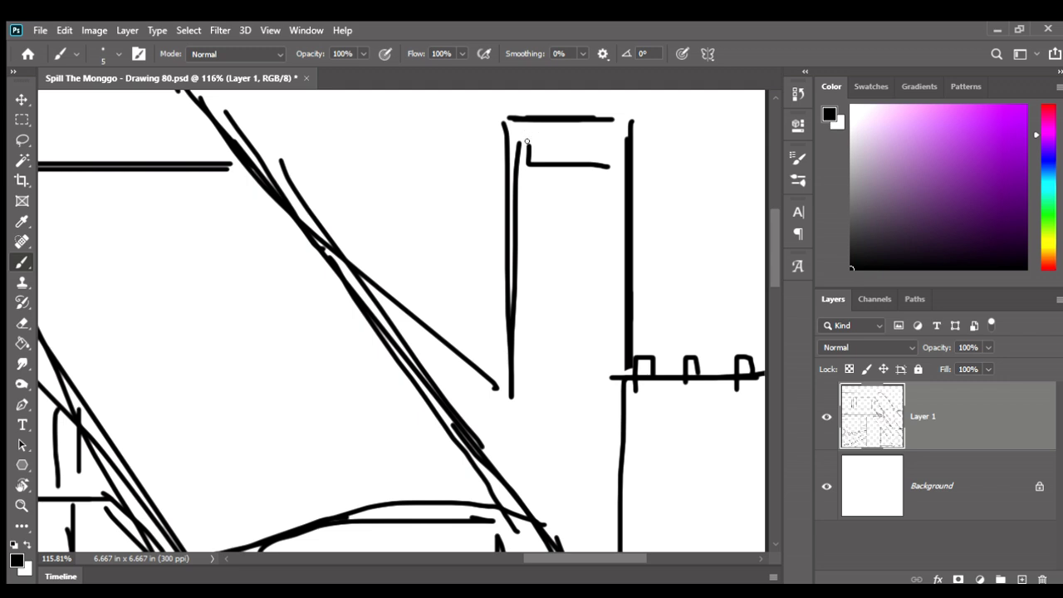
{"action": "mouse_move", "coordinate": [527, 143]}
{"action": "left_mouse_down"}
{"action": "mouse_move", "coordinate": [608, 146]}
{"action": "mouse_move", "coordinate": [609, 162]}
{"action": "left_mouse_up"}
{"action": "left_click_drag", "start_coordinate": [523, 182], "coordinate": [610, 205]}
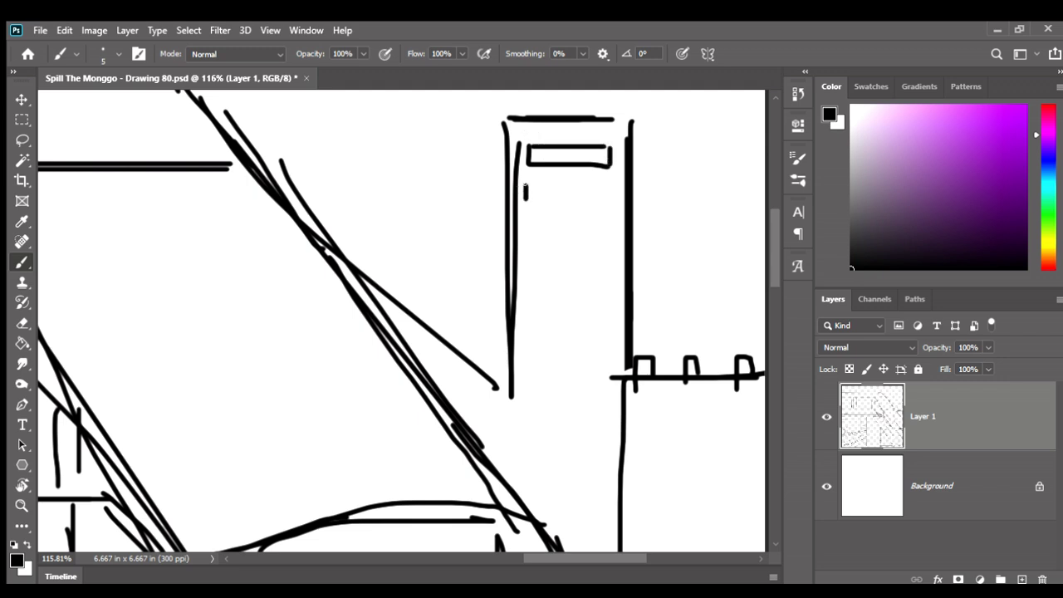
{"action": "left_click_drag", "start_coordinate": [523, 201], "coordinate": [606, 202]}
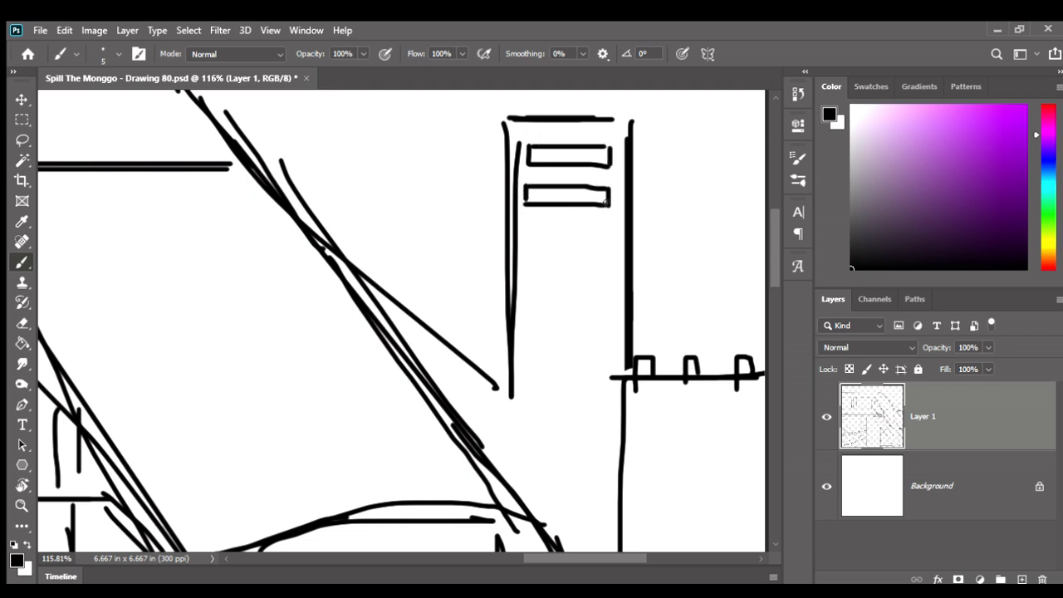
{"action": "left_click_drag", "start_coordinate": [519, 168], "coordinate": [615, 173]}
{"action": "key", "text": "ctrl+z"}
{"action": "left_click_drag", "start_coordinate": [521, 172], "coordinate": [609, 170]}
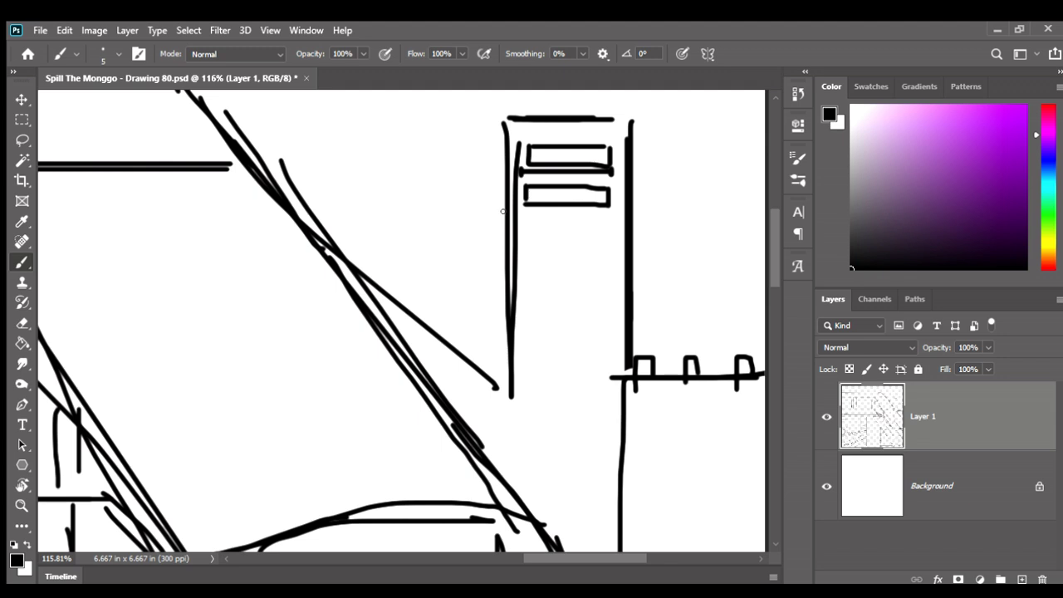
{"action": "left_click_drag", "start_coordinate": [520, 214], "coordinate": [602, 218]}
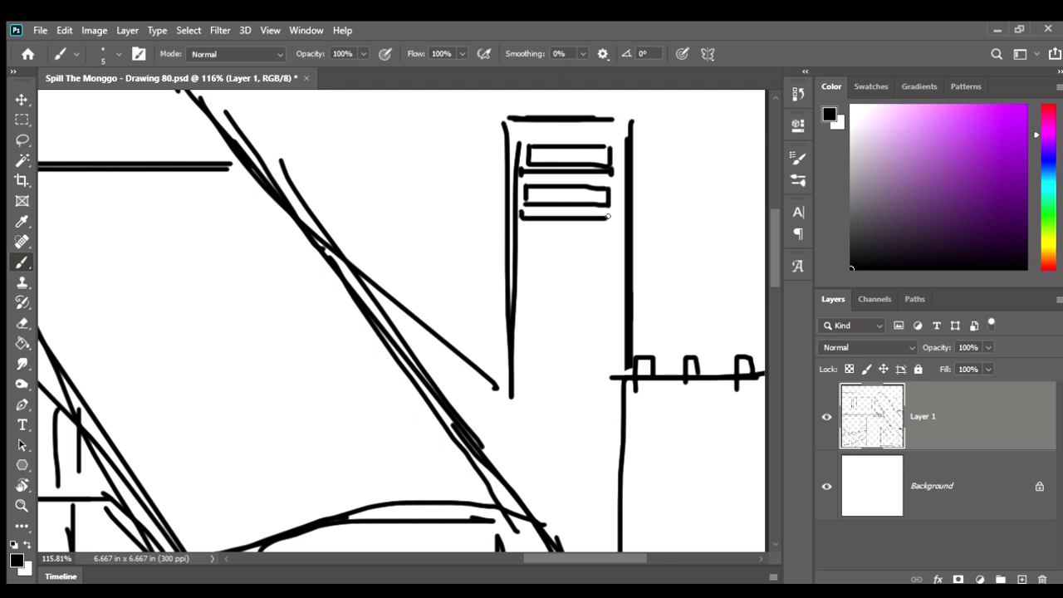
Continue the slats further down the tower, adding lower slat lines and a short side stroke
{"action": "mouse_move", "coordinate": [559, 248]}
{"action": "left_mouse_down"}
{"action": "mouse_move", "coordinate": [547, 210]}
{"action": "mouse_move", "coordinate": [528, 206]}
{"action": "mouse_move", "coordinate": [596, 206]}
{"action": "mouse_move", "coordinate": [512, 204]}
{"action": "mouse_move", "coordinate": [534, 226]}
{"action": "mouse_move", "coordinate": [601, 223]}
{"action": "left_mouse_up"}
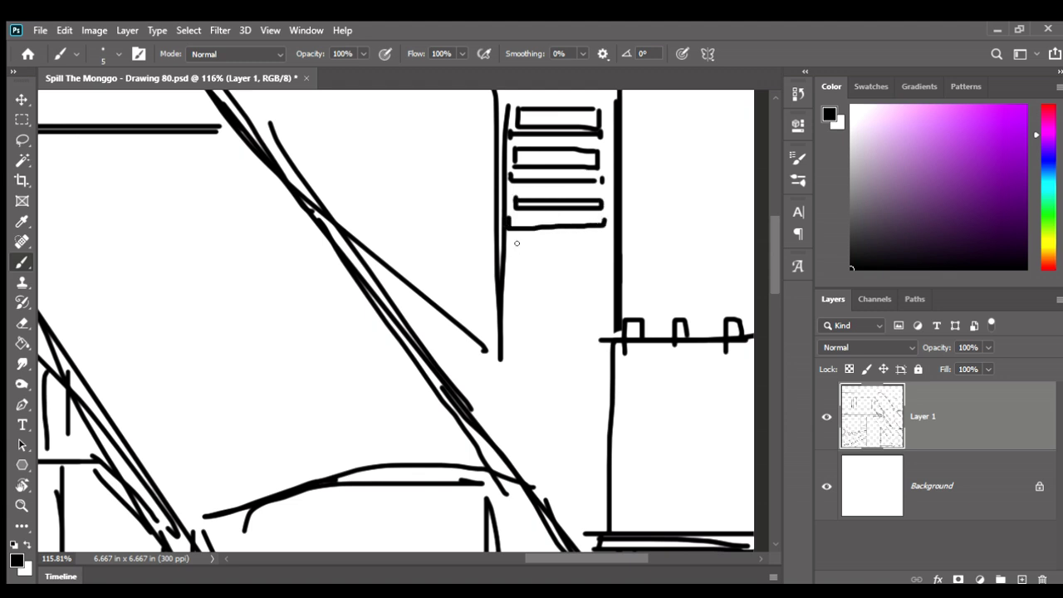
{"action": "mouse_move", "coordinate": [516, 243]}
{"action": "left_mouse_down"}
{"action": "mouse_move", "coordinate": [529, 257]}
{"action": "mouse_move", "coordinate": [595, 256]}
{"action": "mouse_move", "coordinate": [512, 241]}
{"action": "mouse_move", "coordinate": [544, 275]}
{"action": "mouse_move", "coordinate": [589, 273]}
{"action": "left_mouse_up"}
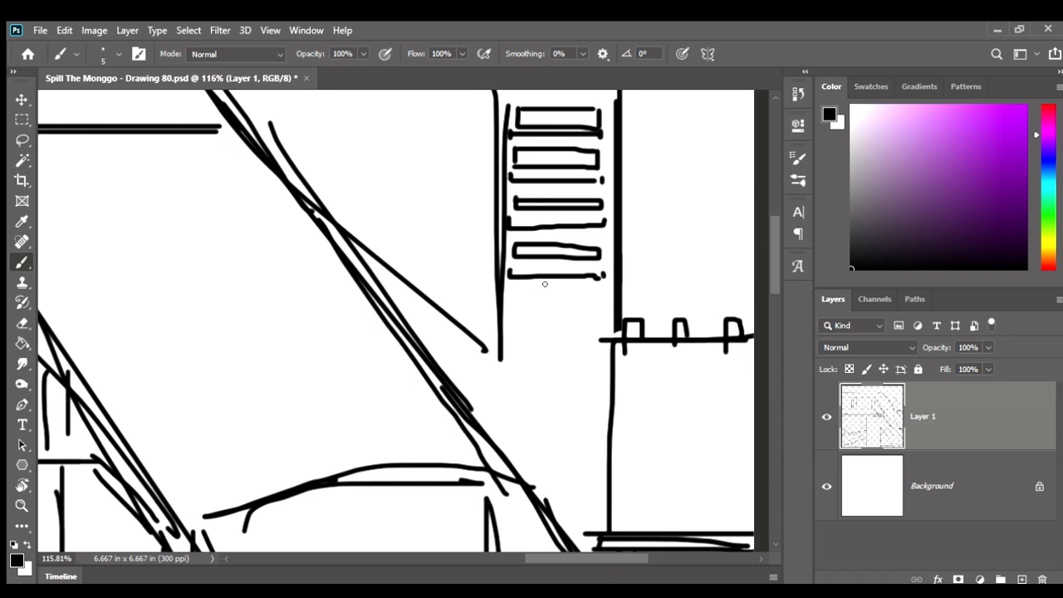
{"action": "scroll", "coordinate": [548, 266], "scroll_direction": "down", "scroll_amount": 1}
{"action": "scroll", "coordinate": [551, 257], "scroll_direction": "down", "scroll_amount": 2}
{"action": "scroll", "coordinate": [550, 256], "scroll_direction": "down", "scroll_amount": 3}
{"action": "scroll", "coordinate": [571, 249], "scroll_direction": "up", "scroll_amount": 4}
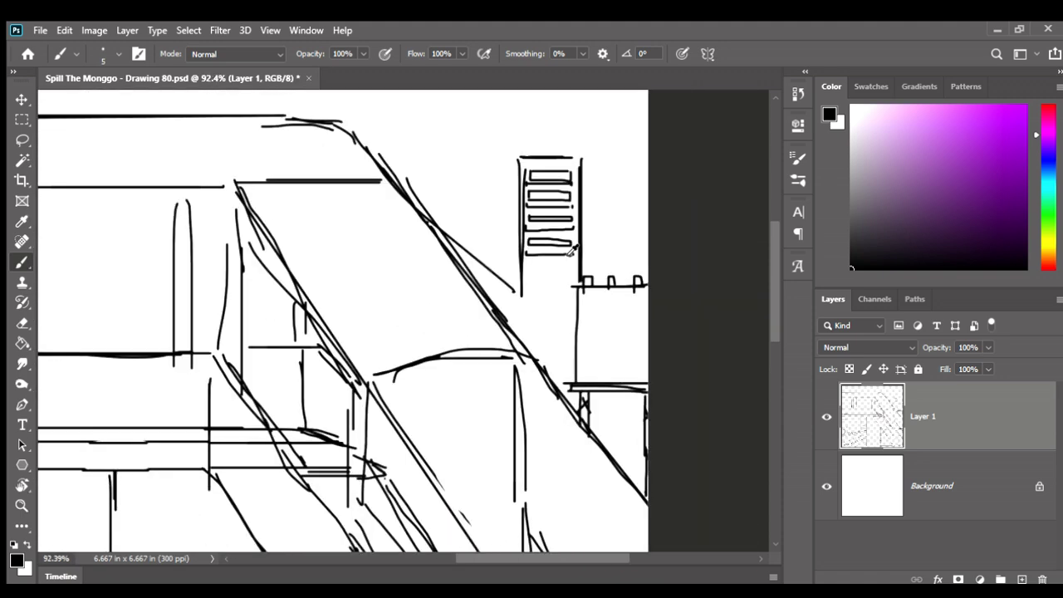
{"action": "scroll", "coordinate": [572, 250], "scroll_direction": "up", "scroll_amount": 3}
{"action": "mouse_move", "coordinate": [482, 264]}
{"action": "left_mouse_down"}
{"action": "mouse_move", "coordinate": [617, 276]}
{"action": "mouse_move", "coordinate": [480, 263]}
{"action": "mouse_move", "coordinate": [553, 304]}
{"action": "mouse_move", "coordinate": [627, 299]}
{"action": "left_mouse_up"}
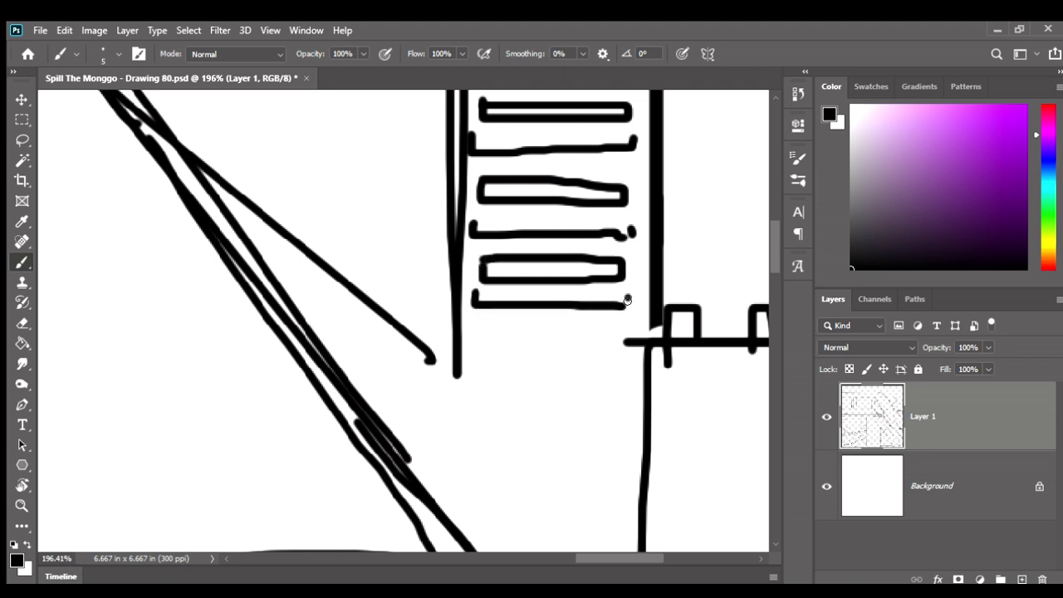
{"action": "left_click_drag", "start_coordinate": [557, 357], "coordinate": [536, 280]}
{"action": "mouse_move", "coordinate": [464, 254]}
{"action": "left_mouse_down"}
{"action": "mouse_move", "coordinate": [462, 269]}
{"action": "mouse_move", "coordinate": [588, 269]}
{"action": "mouse_move", "coordinate": [596, 255]}
{"action": "mouse_move", "coordinate": [460, 258]}
{"action": "left_mouse_up"}
{"action": "left_click_drag", "start_coordinate": [446, 278], "coordinate": [581, 293]}
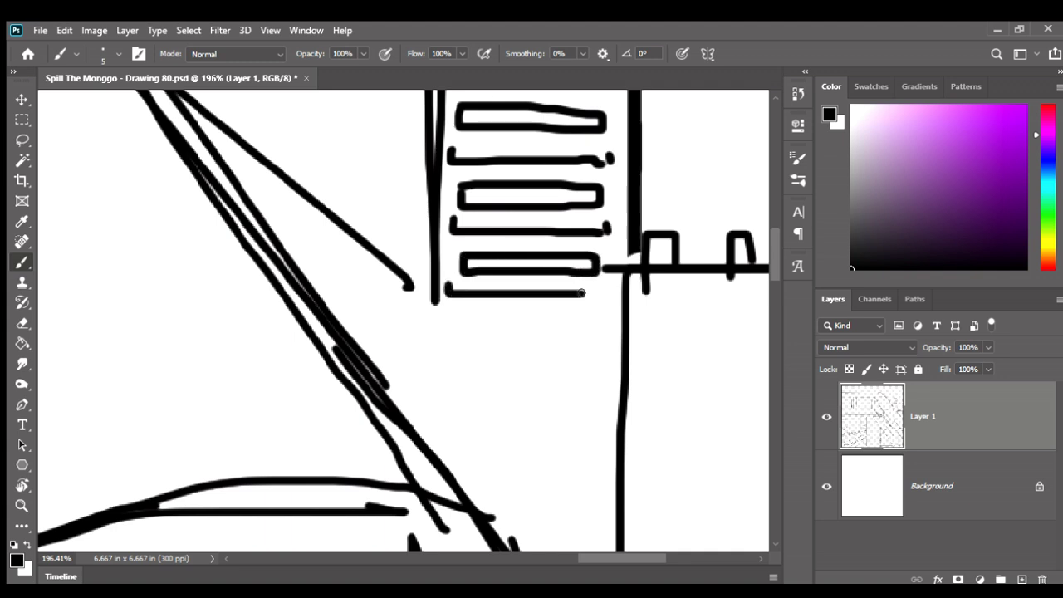
{"action": "scroll", "coordinate": [614, 297], "scroll_direction": "down", "scroll_amount": 5, "text": "alt"}
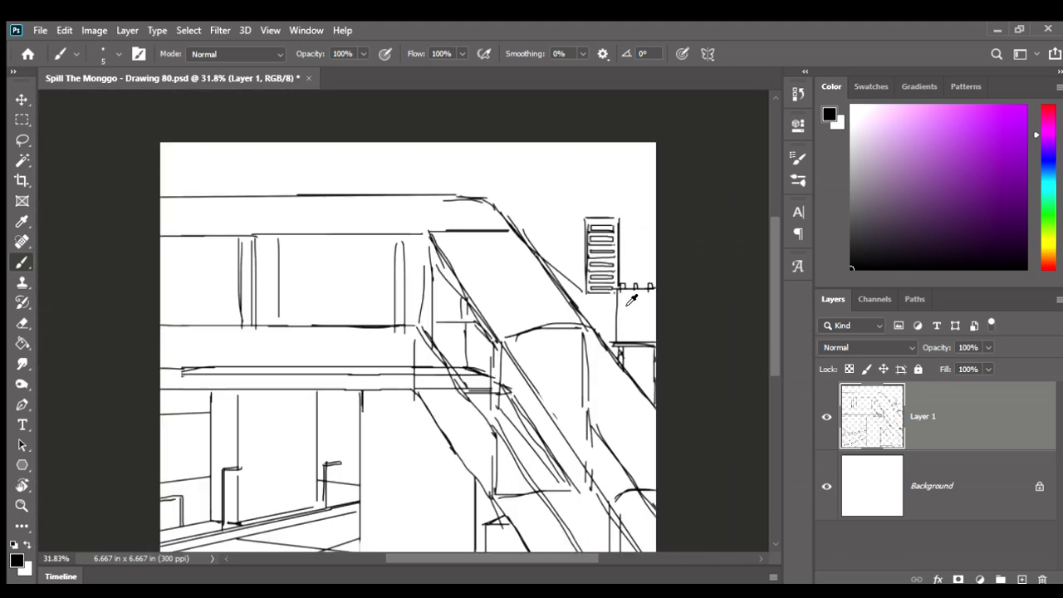
{"action": "scroll", "coordinate": [604, 321], "scroll_direction": "up", "scroll_amount": 3, "text": "alt"}
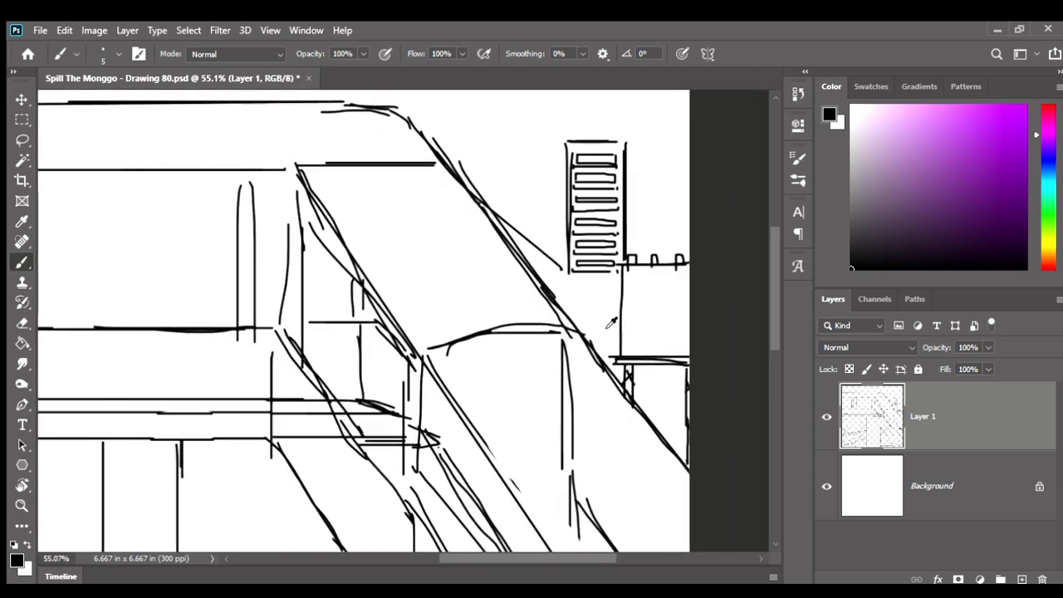
{"action": "scroll", "coordinate": [604, 321], "scroll_direction": "up", "scroll_amount": 2, "text": "alt"}
Start the small box below the tower with a vertical line, undoing failed lines
{"action": "left_click_drag", "start_coordinate": [512, 282], "coordinate": [590, 283]}
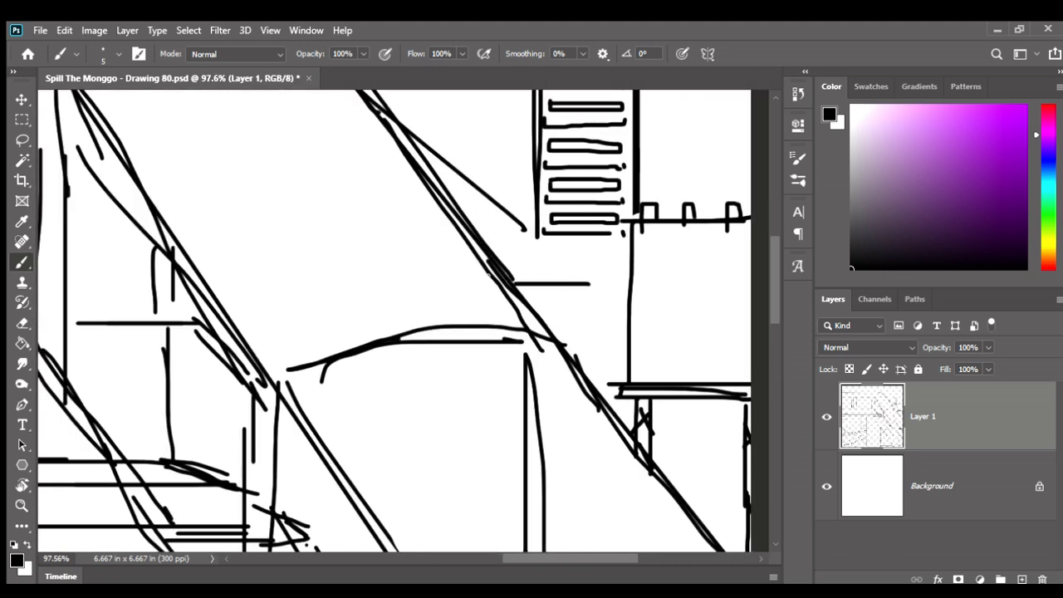
{"action": "key", "text": "ctrl+z"}
{"action": "key", "text": "ctrl+shift+z"}
{"action": "key", "text": "ctrl+z"}
{"action": "mouse_move", "coordinate": [505, 269]}
{"action": "left_mouse_down"}
{"action": "mouse_move", "coordinate": [547, 274]}
{"action": "mouse_move", "coordinate": [559, 291]}
{"action": "left_mouse_up"}
{"action": "key", "text": "ctrl+z"}
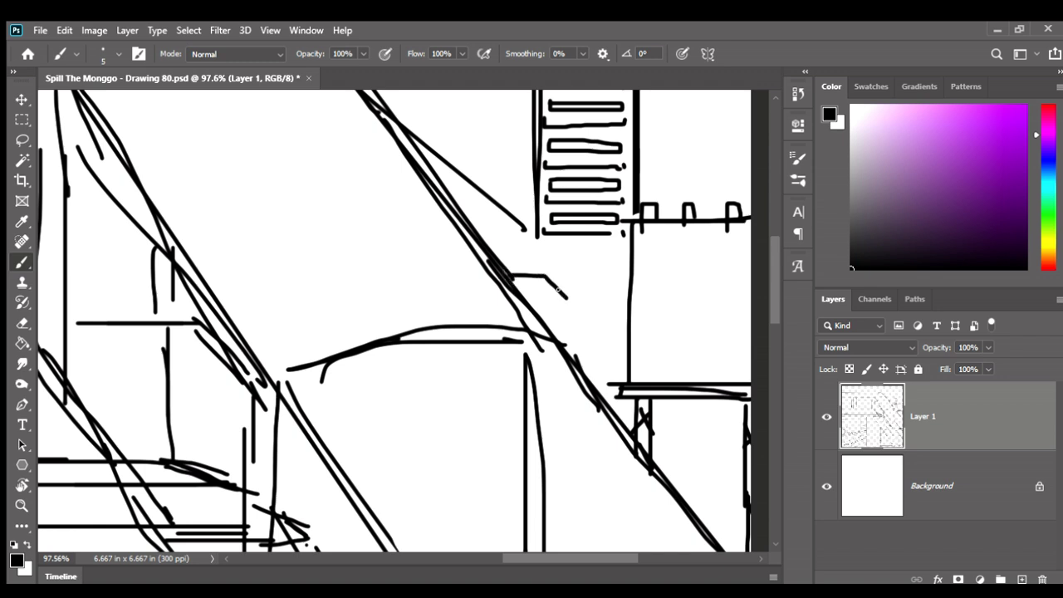
{"action": "key", "text": "ctrl+z"}
{"action": "mouse_move", "coordinate": [536, 231]}
{"action": "left_mouse_down"}
{"action": "mouse_move", "coordinate": [535, 311]}
{"action": "mouse_move", "coordinate": [565, 335]}
{"action": "left_mouse_up"}
{"action": "scroll", "coordinate": [561, 271], "scroll_direction": "up", "scroll_amount": 2}
Erase the vertical line's overshoot and attempt the box's horizontal line beside the overpass
{"action": "key", "text": "e"}
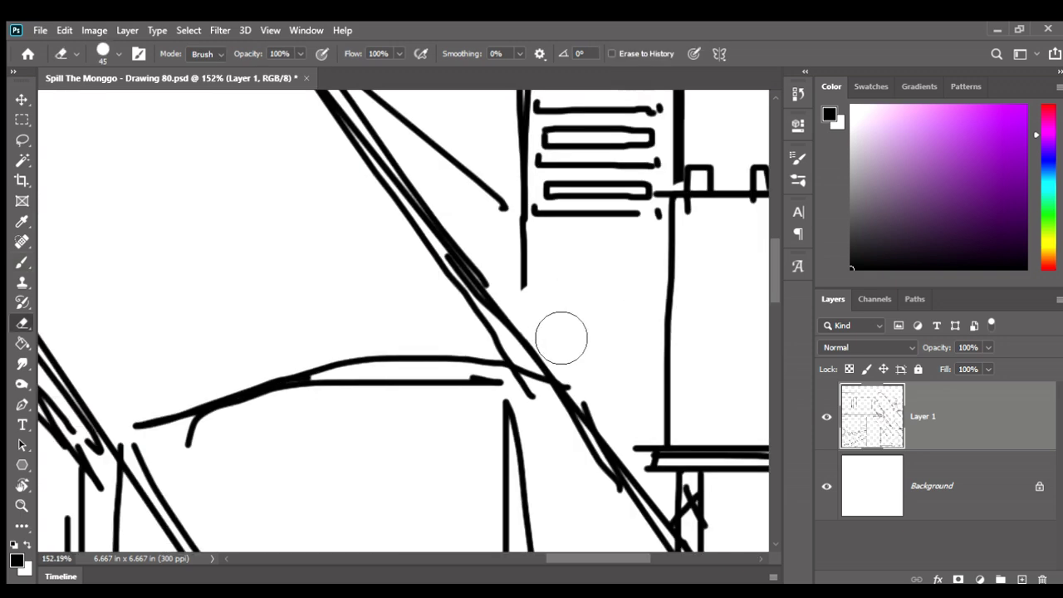
{"action": "key", "text": "b"}
{"action": "left_click", "coordinate": [502, 295]}
{"action": "left_click", "coordinate": [593, 302], "text": "shift"}
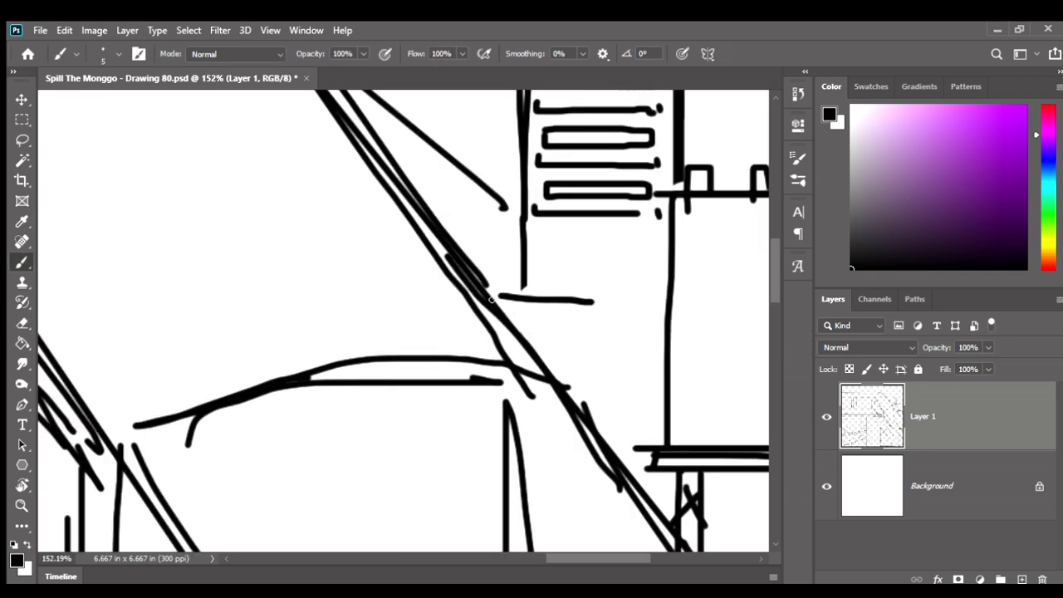
{"action": "key", "text": "ctrl+z"}
{"action": "mouse_move", "coordinate": [494, 299]}
{"action": "left_mouse_down"}
{"action": "mouse_move", "coordinate": [581, 319]}
{"action": "mouse_move", "coordinate": [502, 304]}
{"action": "mouse_move", "coordinate": [592, 304]}
{"action": "mouse_move", "coordinate": [592, 421]}
{"action": "left_mouse_up"}
{"action": "key", "text": "ctrl+z"}
{"action": "key", "text": "ctrl+z"}
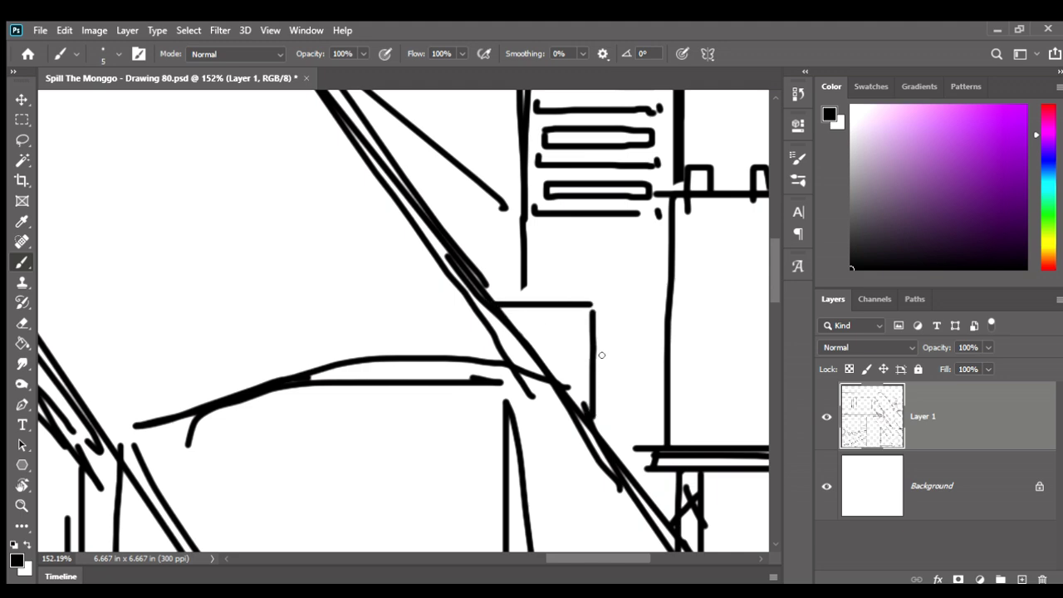
{"action": "scroll", "coordinate": [601, 355], "scroll_direction": "down", "scroll_amount": 5}
{"action": "scroll", "coordinate": [603, 355], "scroll_direction": "down", "scroll_amount": 5}
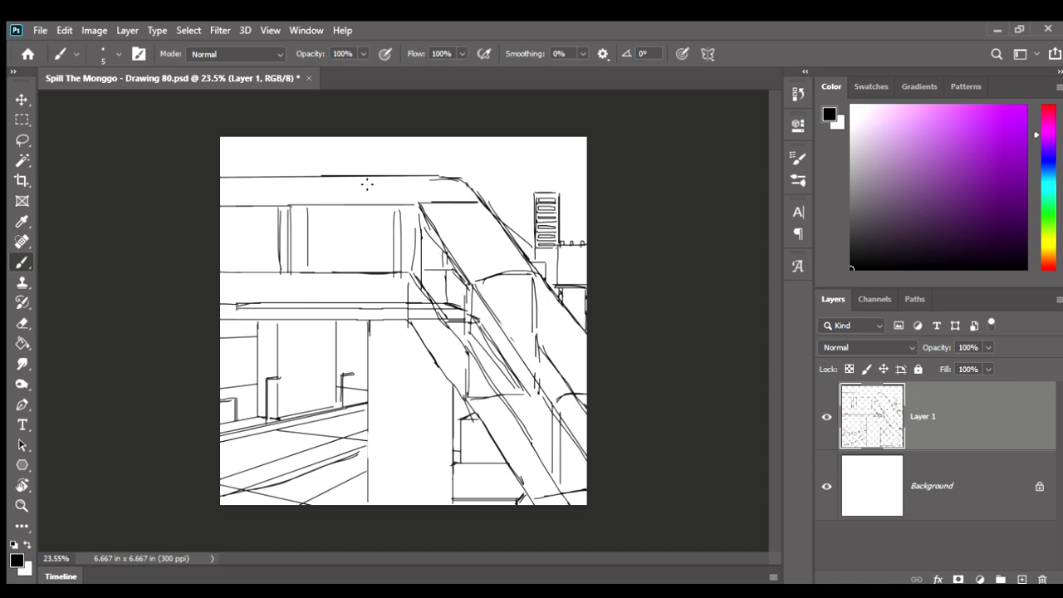
Join the facade's vertical lines with a top parapet line and erase the overshooting ends
{"action": "scroll", "coordinate": [316, 249], "scroll_direction": "up", "scroll_amount": 3}
{"action": "scroll", "coordinate": [330, 291], "scroll_direction": "up", "scroll_amount": 2}
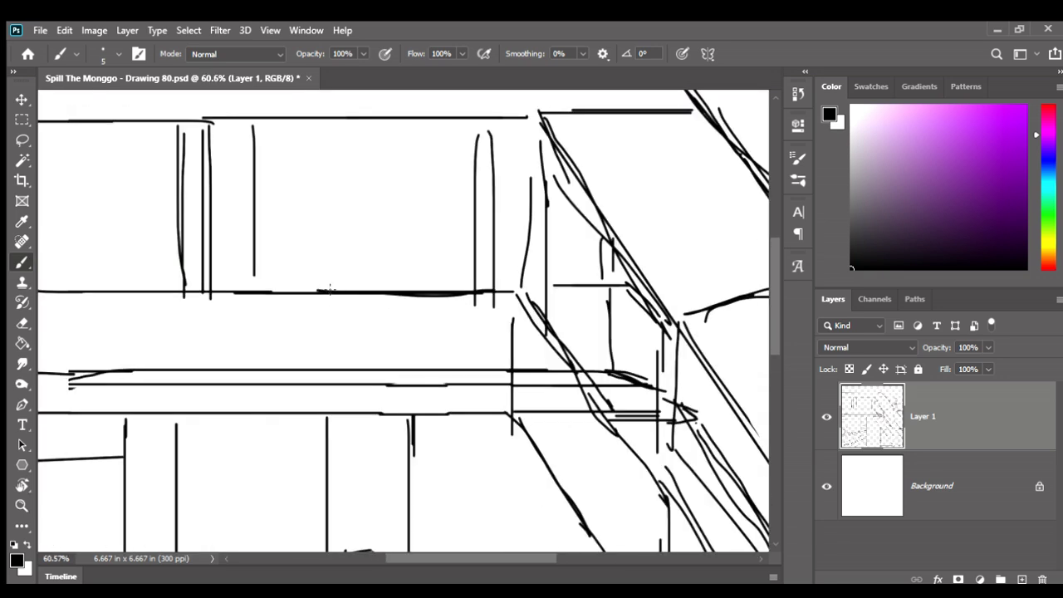
{"action": "left_click_drag", "start_coordinate": [329, 289], "coordinate": [326, 125]}
{"action": "key", "text": "ctrl+z"}
{"action": "key", "text": "ctrl+z"}
{"action": "key", "text": "ctrl+z"}
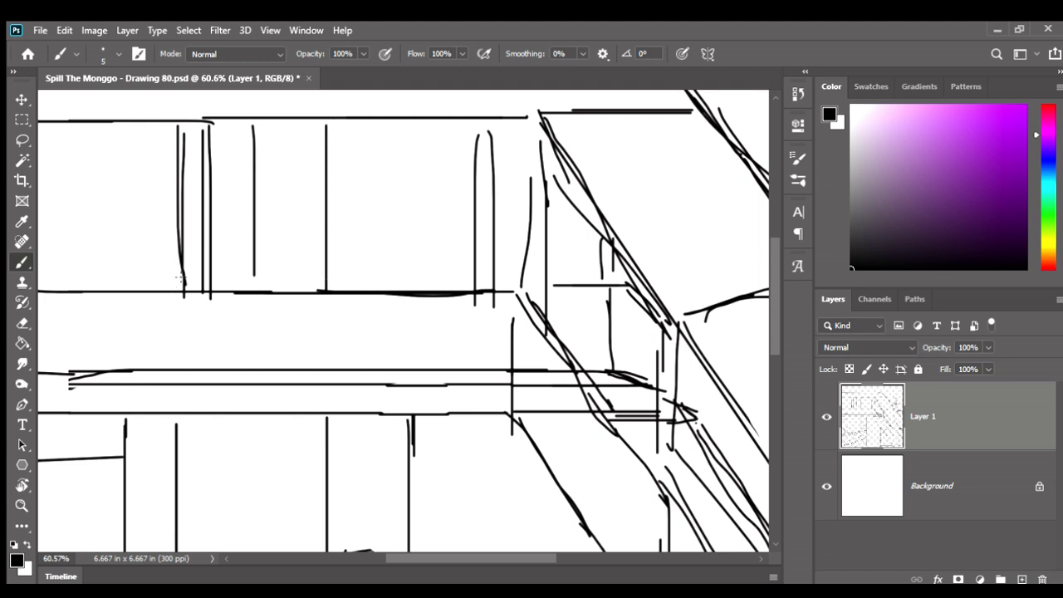
{"action": "left_click_drag", "start_coordinate": [254, 153], "coordinate": [337, 153]}
{"action": "key", "text": "e"}
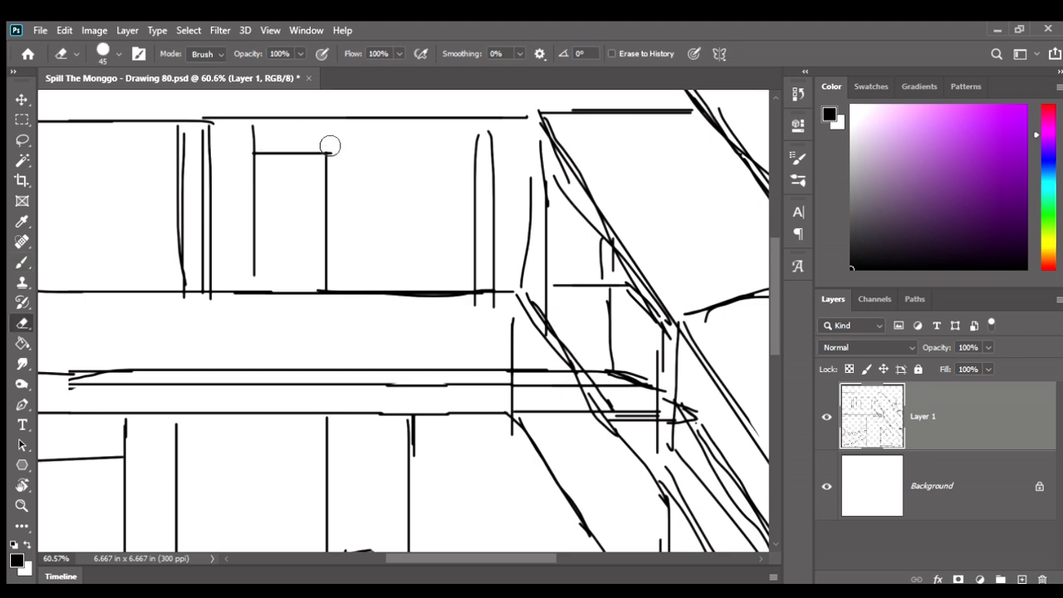
{"action": "key", "text": "b"}
{"action": "scroll", "coordinate": [390, 207], "scroll_direction": "down", "scroll_amount": 2}
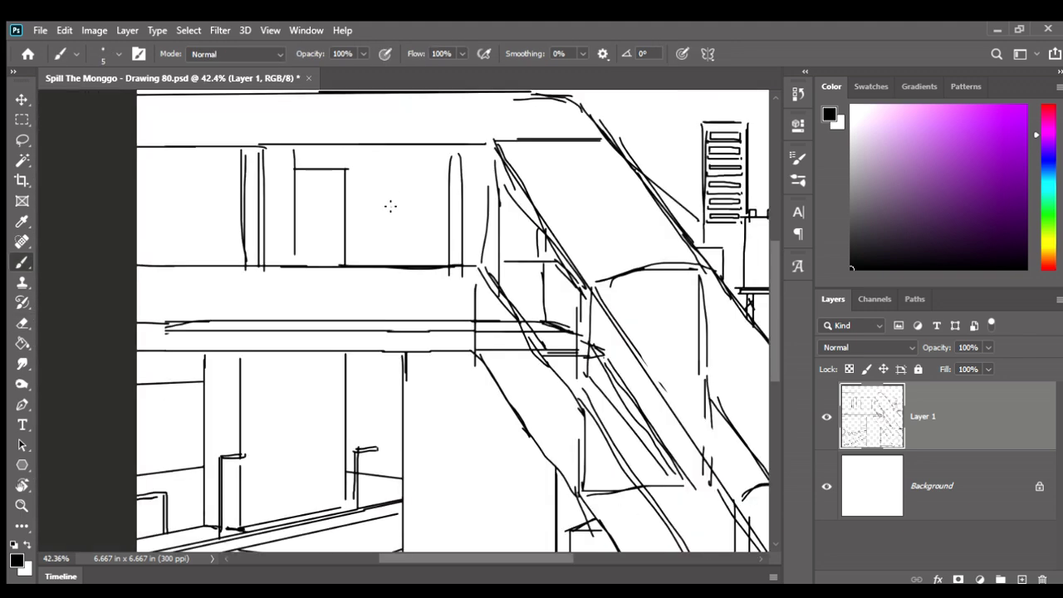
{"action": "scroll", "coordinate": [406, 233], "scroll_direction": "up", "scroll_amount": 1}
{"action": "scroll", "coordinate": [427, 275], "scroll_direction": "down", "scroll_amount": 2}
{"action": "scroll", "coordinate": [422, 279], "scroll_direction": "down", "scroll_amount": 2}
{"action": "scroll", "coordinate": [423, 279], "scroll_direction": "up", "scroll_amount": 1}
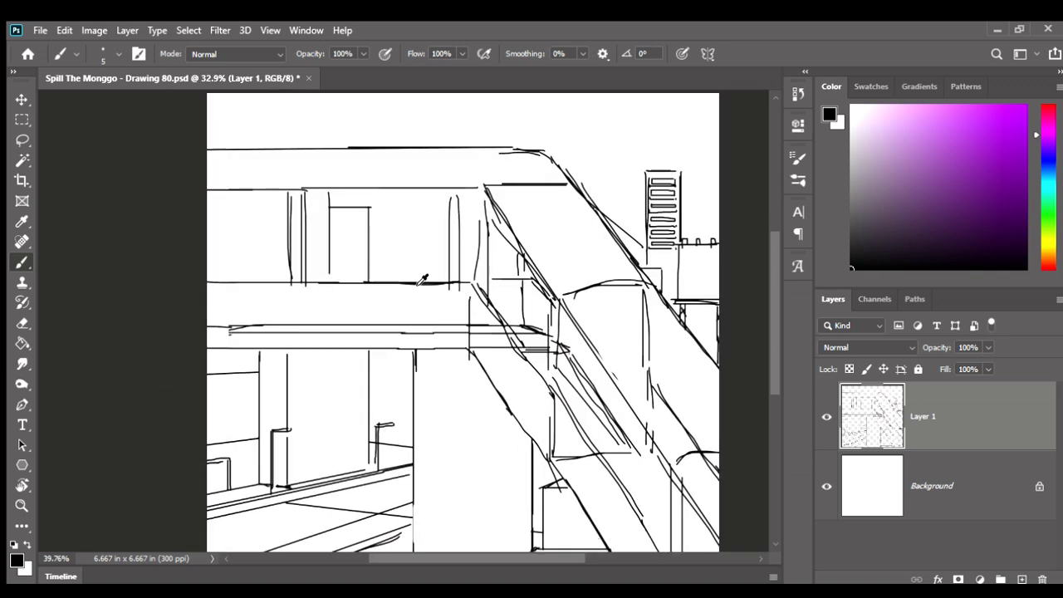
{"action": "scroll", "coordinate": [416, 274], "scroll_direction": "up", "scroll_amount": 1}
{"action": "scroll", "coordinate": [417, 365], "scroll_direction": "down", "scroll_amount": 1}
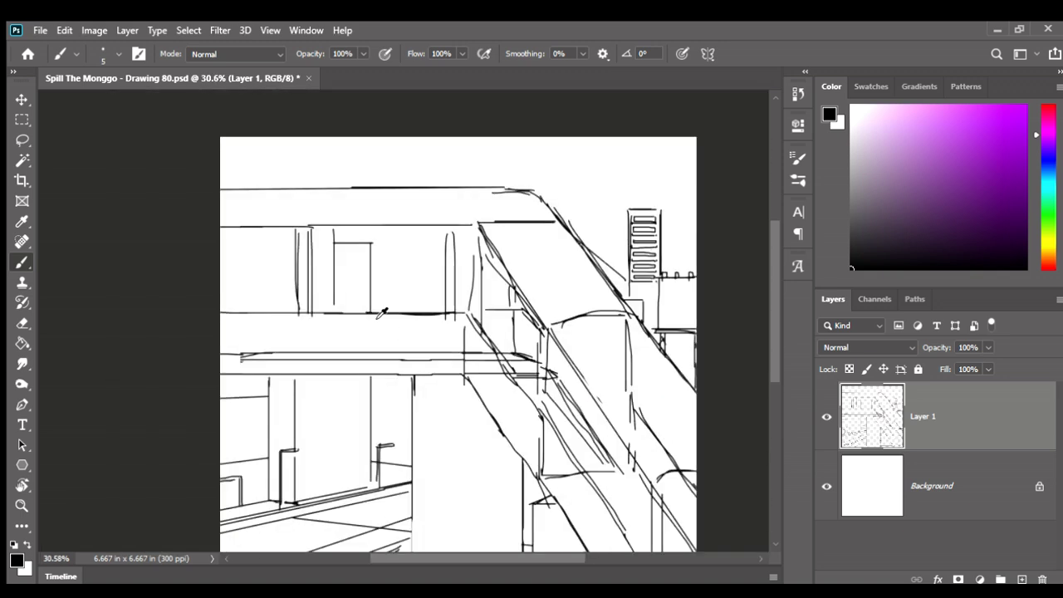
{"action": "scroll", "coordinate": [228, 221], "scroll_direction": "up", "scroll_amount": 1}
{"action": "scroll", "coordinate": [304, 264], "scroll_direction": "up", "scroll_amount": 1}
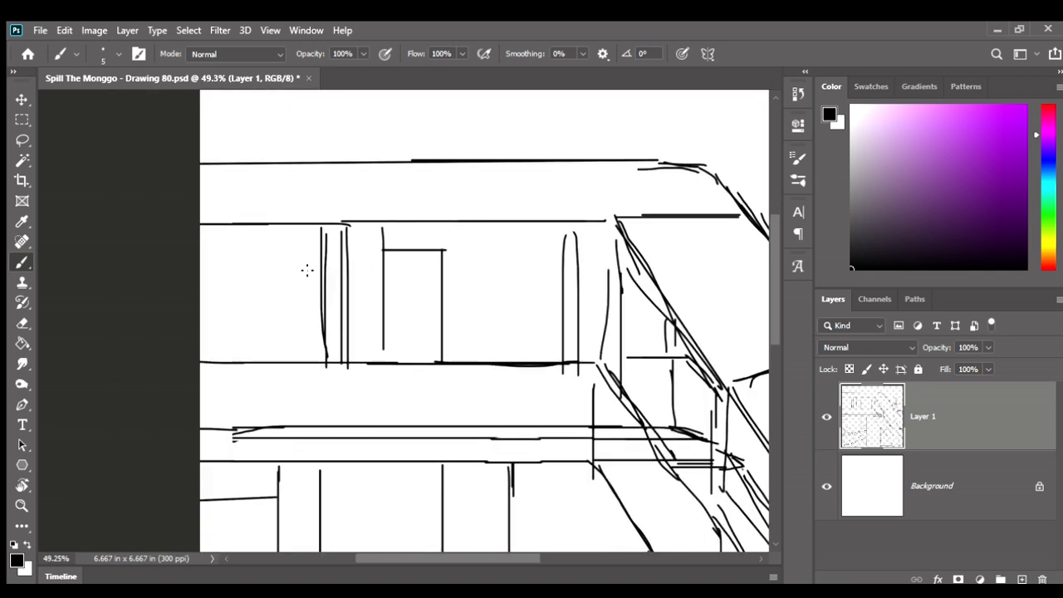
Add a full-height facade line, a short corner bracket and the parapet step on the rooftop
{"action": "mouse_move", "coordinate": [316, 254]}
{"action": "left_mouse_down"}
{"action": "mouse_move", "coordinate": [293, 256]}
{"action": "mouse_move", "coordinate": [325, 251]}
{"action": "mouse_move", "coordinate": [281, 346]}
{"action": "left_mouse_up"}
{"action": "key", "text": "ctrl+z"}
{"action": "left_click_drag", "start_coordinate": [284, 231], "coordinate": [283, 362]}
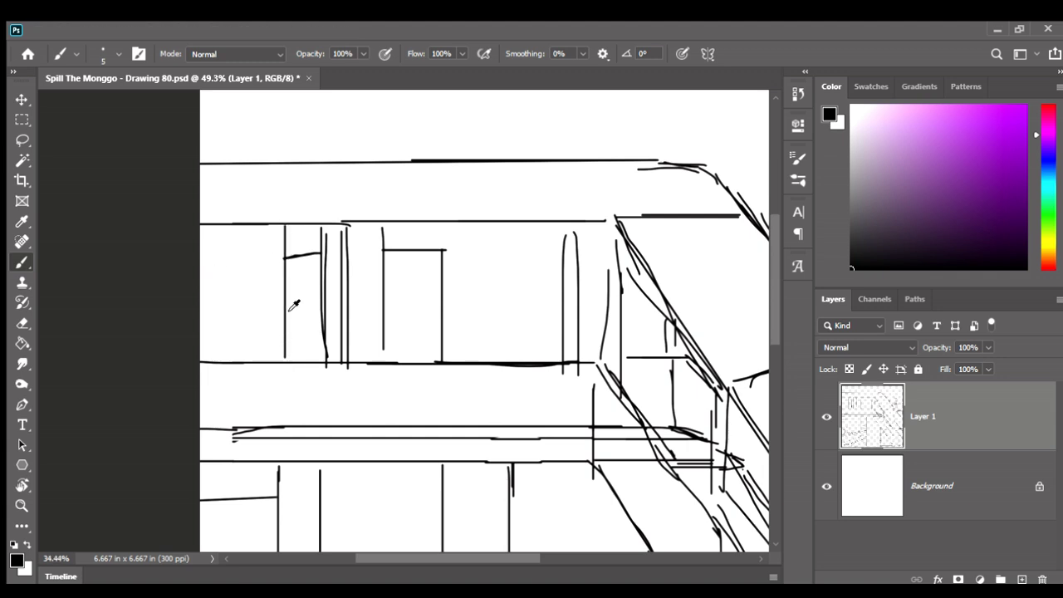
{"action": "scroll", "coordinate": [294, 302], "scroll_direction": "down", "scroll_amount": 1}
{"action": "left_click_drag", "start_coordinate": [287, 205], "coordinate": [288, 144]}
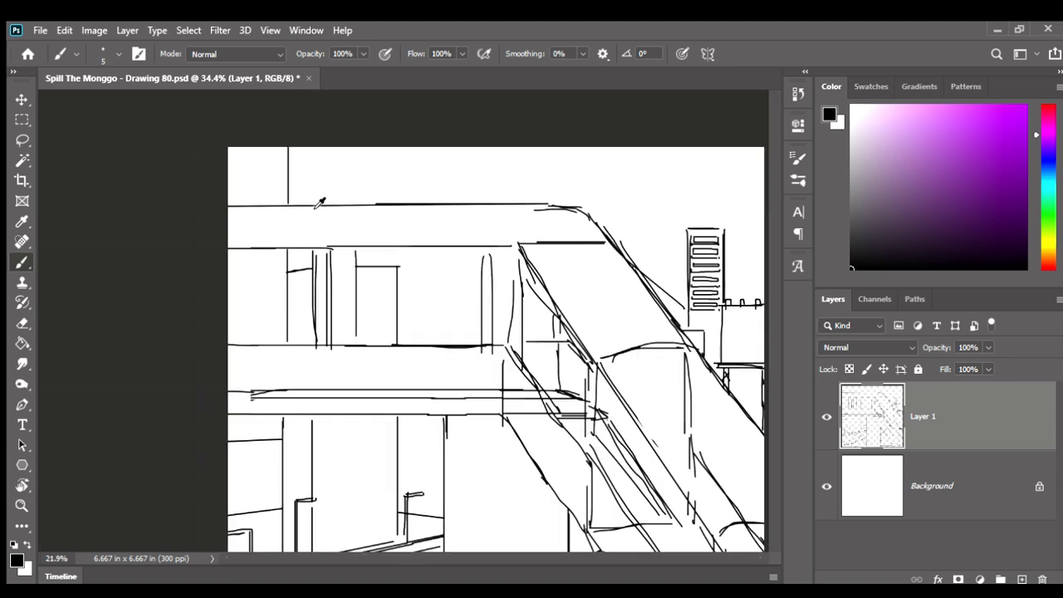
{"action": "scroll", "coordinate": [320, 202], "scroll_direction": "down", "scroll_amount": 1}
{"action": "scroll", "coordinate": [348, 212], "scroll_direction": "up", "scroll_amount": 2}
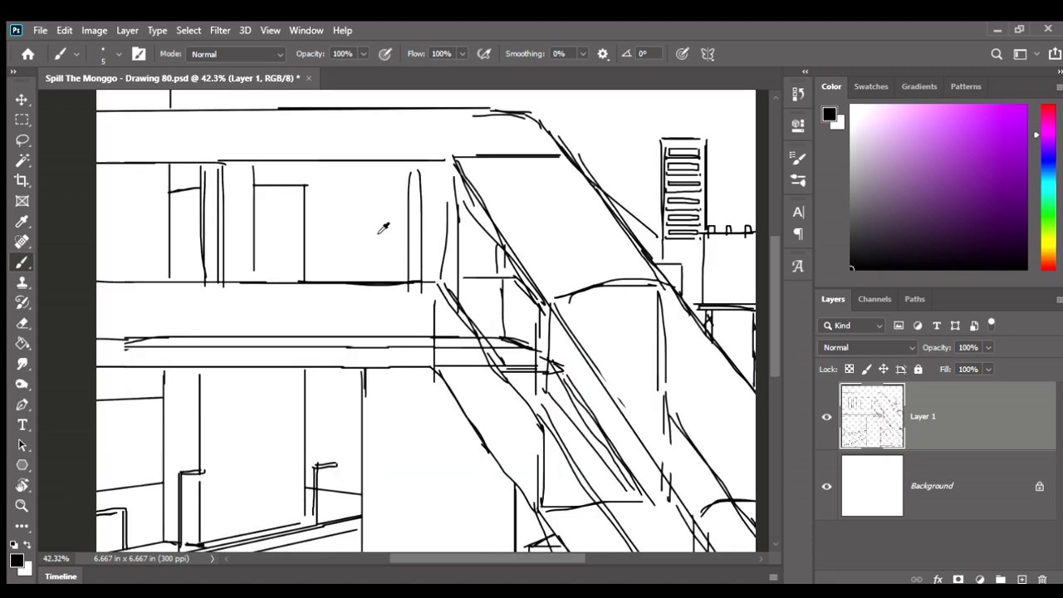
{"action": "scroll", "coordinate": [382, 226], "scroll_direction": "up", "scroll_amount": 1}
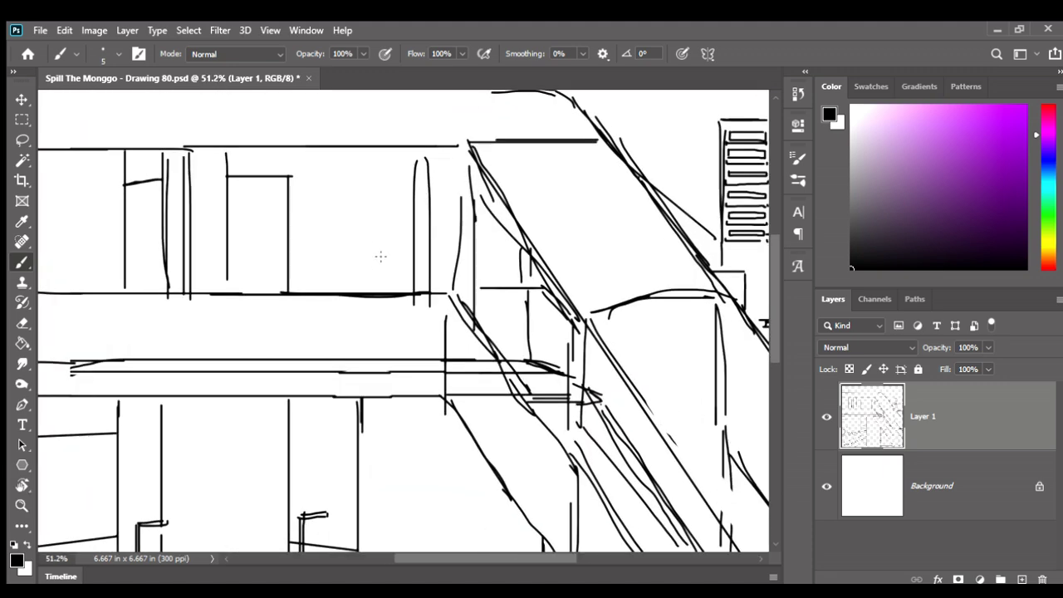
{"action": "mouse_move", "coordinate": [379, 260]}
{"action": "left_mouse_down"}
{"action": "mouse_move", "coordinate": [379, 285]}
{"action": "mouse_move", "coordinate": [414, 259]}
{"action": "left_mouse_up"}
{"action": "mouse_move", "coordinate": [479, 259]}
{"action": "left_mouse_down"}
{"action": "mouse_move", "coordinate": [506, 259]}
{"action": "mouse_move", "coordinate": [507, 287]}
{"action": "left_mouse_up"}
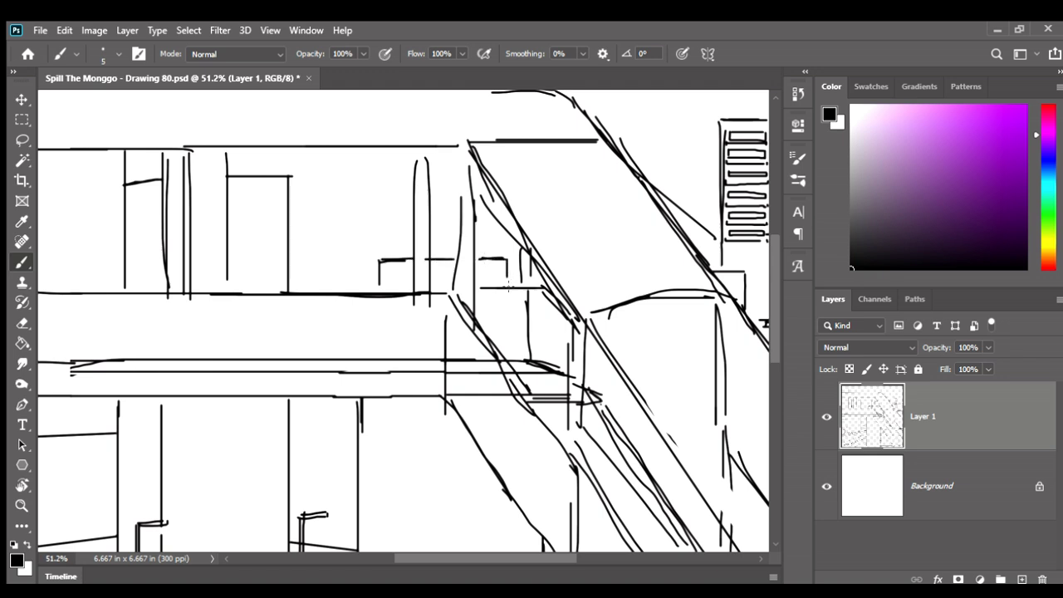
Zoom in and sketch a first rooftop structure with two legs, a small top square and crossbars
{"action": "scroll", "coordinate": [428, 262], "scroll_direction": "up", "scroll_amount": 2}
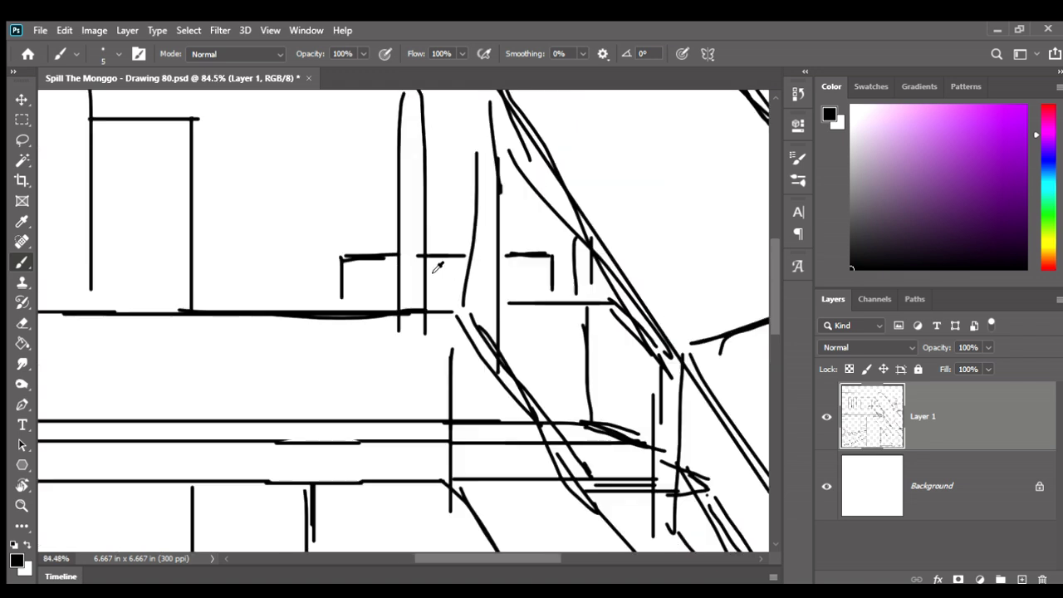
{"action": "scroll", "coordinate": [428, 262], "scroll_direction": "up", "scroll_amount": 3}
{"action": "mouse_move", "coordinate": [345, 133]}
{"action": "left_mouse_down"}
{"action": "mouse_move", "coordinate": [318, 249]}
{"action": "mouse_move", "coordinate": [354, 154]}
{"action": "mouse_move", "coordinate": [363, 239]}
{"action": "mouse_move", "coordinate": [352, 226]}
{"action": "mouse_move", "coordinate": [352, 304]}
{"action": "left_mouse_up"}
{"action": "mouse_move", "coordinate": [341, 194]}
{"action": "left_mouse_down"}
{"action": "mouse_move", "coordinate": [339, 219]}
{"action": "mouse_move", "coordinate": [341, 194]}
{"action": "left_mouse_up"}
{"action": "left_click_drag", "start_coordinate": [335, 273], "coordinate": [359, 264]}
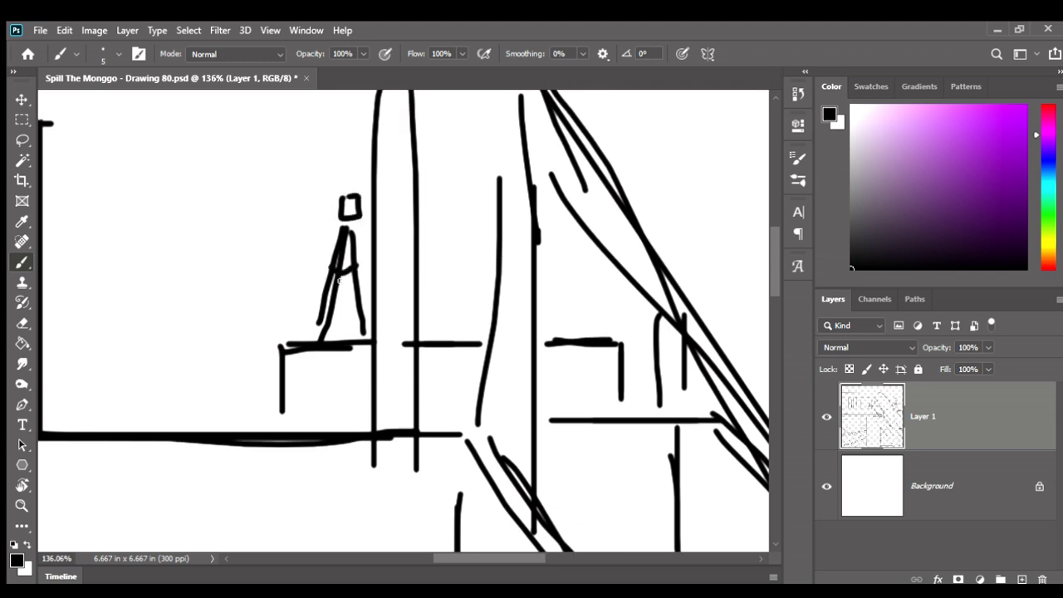
{"action": "mouse_move", "coordinate": [323, 295]}
{"action": "left_mouse_down"}
{"action": "mouse_move", "coordinate": [355, 297]}
{"action": "mouse_move", "coordinate": [305, 343]}
{"action": "mouse_move", "coordinate": [369, 326]}
{"action": "left_mouse_up"}
{"action": "left_click_drag", "start_coordinate": [345, 228], "coordinate": [345, 338]}
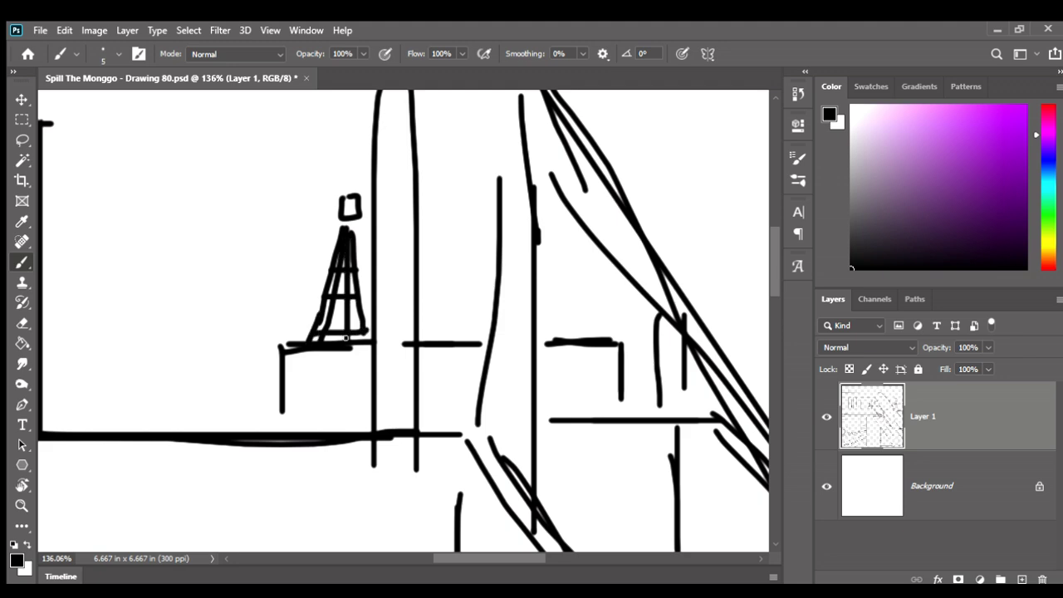
{"action": "scroll", "coordinate": [346, 337], "scroll_direction": "down", "scroll_amount": 2}
{"action": "scroll", "coordinate": [346, 337], "scroll_direction": "down", "scroll_amount": 3}
{"action": "scroll", "coordinate": [345, 337], "scroll_direction": "down", "scroll_amount": 3}
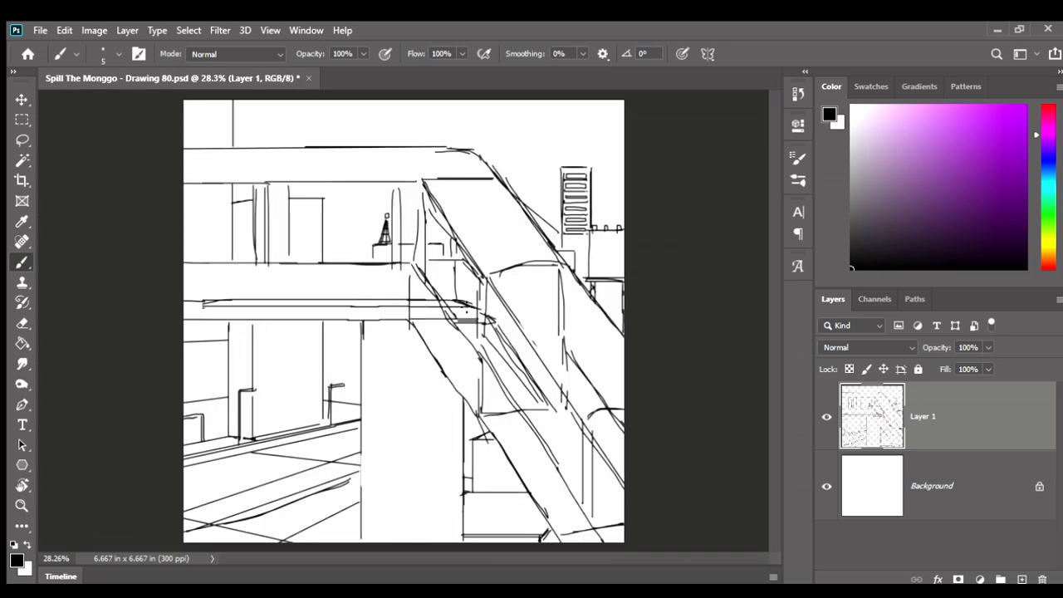
{"action": "scroll", "coordinate": [432, 200], "scroll_direction": "up", "scroll_amount": 3}
{"action": "scroll", "coordinate": [316, 257], "scroll_direction": "up", "scroll_amount": 3}
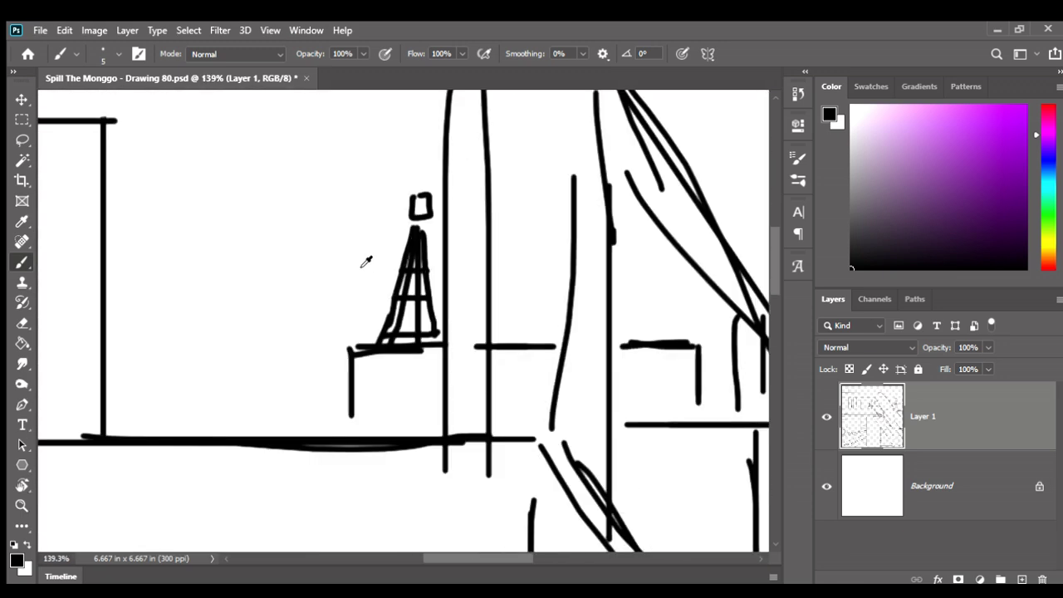
{"action": "scroll", "coordinate": [368, 257], "scroll_direction": "up", "scroll_amount": 2}
Erase the ladder-like first attempt and redraw the antenna's double-line post with its top box
{"action": "key", "text": "e"}
{"action": "mouse_move", "coordinate": [476, 278]}
{"action": "left_mouse_down"}
{"action": "mouse_move", "coordinate": [432, 265]}
{"action": "mouse_move", "coordinate": [428, 324]}
{"action": "mouse_move", "coordinate": [403, 366]}
{"action": "mouse_move", "coordinate": [454, 340]}
{"action": "left_mouse_up"}
{"action": "left_click_drag", "start_coordinate": [449, 208], "coordinate": [439, 183]}
{"action": "key", "text": "b"}
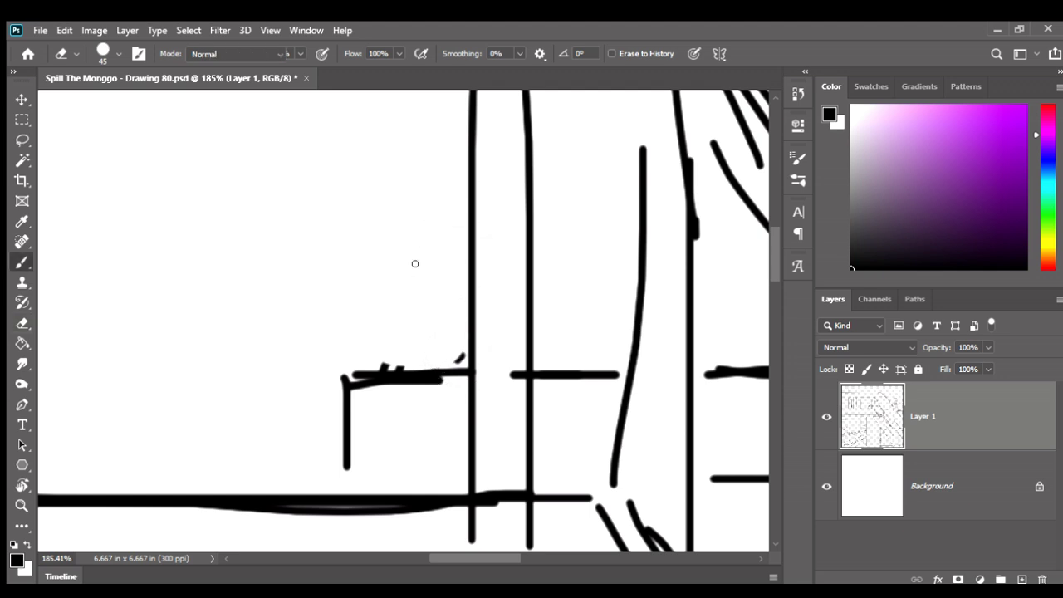
{"action": "left_click_drag", "start_coordinate": [422, 223], "coordinate": [424, 370]}
{"action": "left_click_drag", "start_coordinate": [427, 221], "coordinate": [437, 367]}
{"action": "mouse_move", "coordinate": [430, 222]}
{"action": "left_mouse_down"}
{"action": "mouse_move", "coordinate": [418, 193]}
{"action": "mouse_move", "coordinate": [439, 194]}
{"action": "mouse_move", "coordinate": [440, 226]}
{"action": "left_mouse_up"}
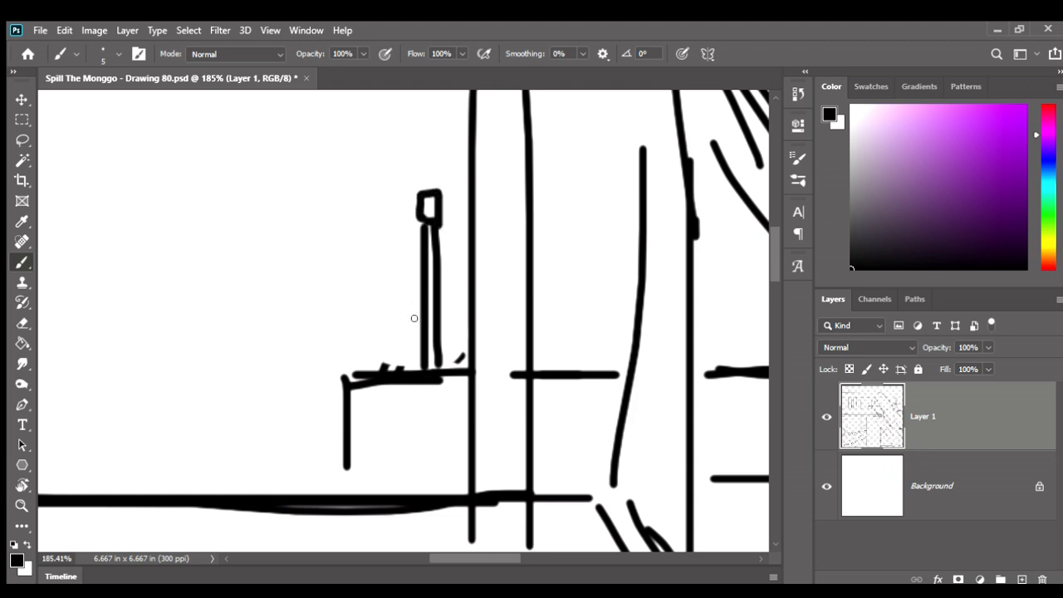
Add splayed legs from the antenna top and X-bracing inside the lattice tower
{"action": "scroll", "coordinate": [432, 311], "scroll_direction": "down", "scroll_amount": 2}
{"action": "scroll", "coordinate": [452, 304], "scroll_direction": "down", "scroll_amount": 2}
{"action": "scroll", "coordinate": [474, 297], "scroll_direction": "down", "scroll_amount": 3}
{"action": "scroll", "coordinate": [493, 290], "scroll_direction": "down", "scroll_amount": 1}
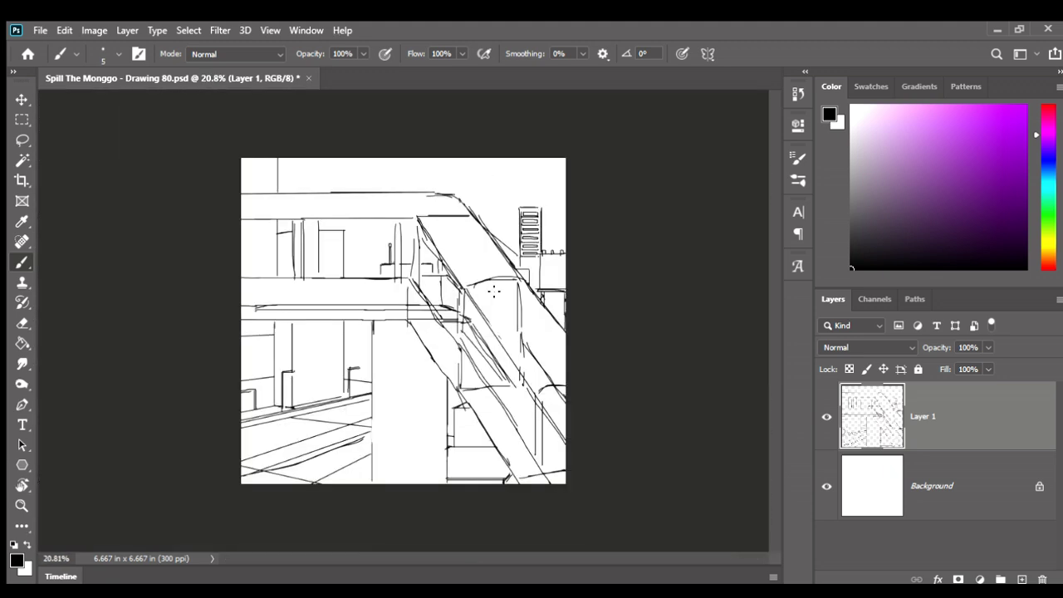
{"action": "scroll", "coordinate": [424, 234], "scroll_direction": "up", "scroll_amount": 3}
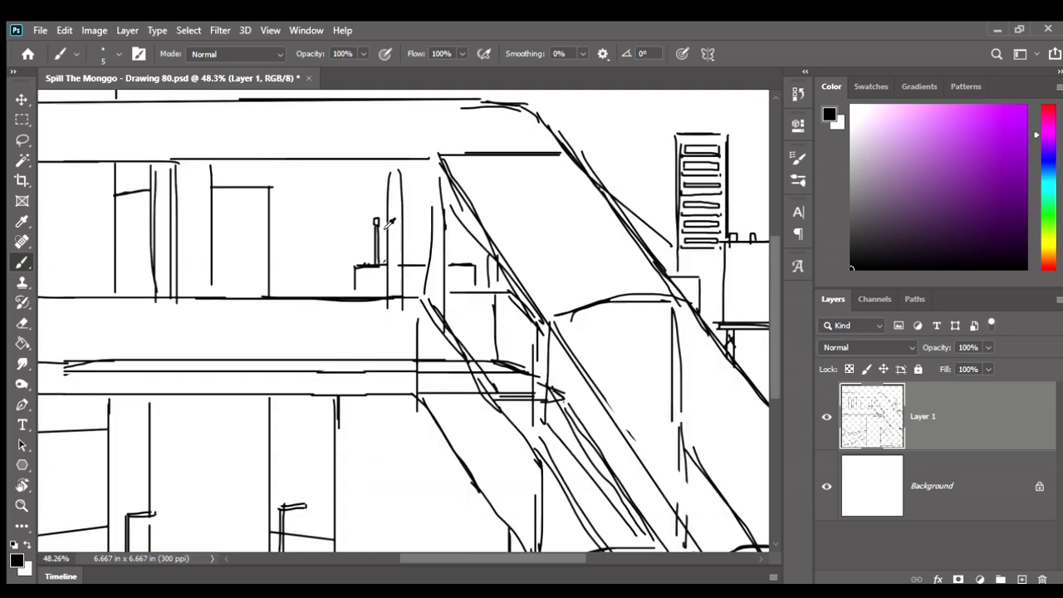
{"action": "scroll", "coordinate": [386, 237], "scroll_direction": "up", "scroll_amount": 3}
{"action": "scroll", "coordinate": [353, 240], "scroll_direction": "up", "scroll_amount": 1}
{"action": "left_click_drag", "start_coordinate": [362, 234], "coordinate": [328, 342]}
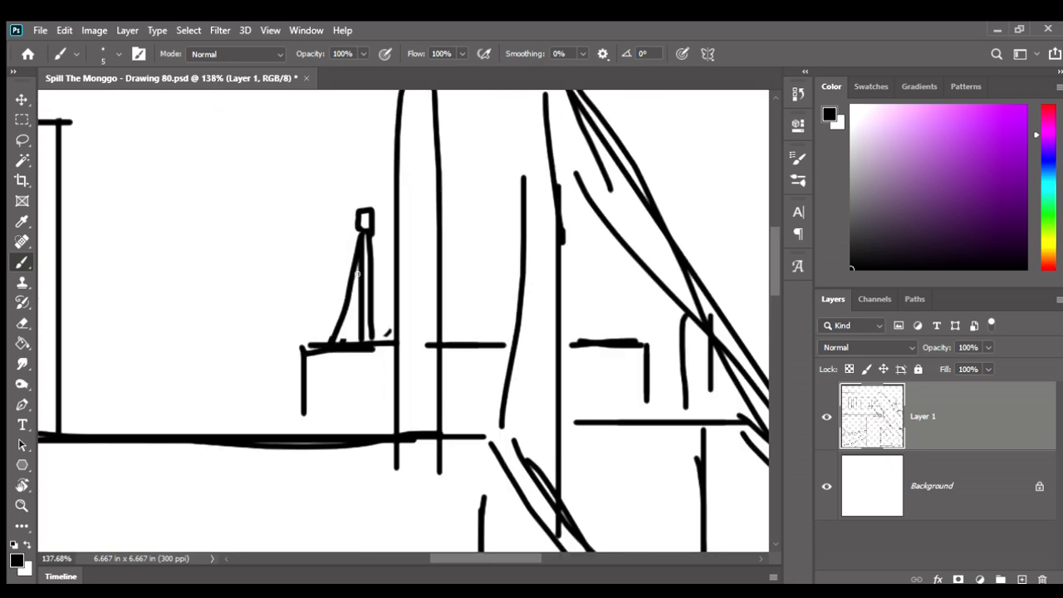
{"action": "mouse_move", "coordinate": [370, 238]}
{"action": "left_mouse_down"}
{"action": "mouse_move", "coordinate": [402, 329]}
{"action": "mouse_move", "coordinate": [387, 316]}
{"action": "left_mouse_up"}
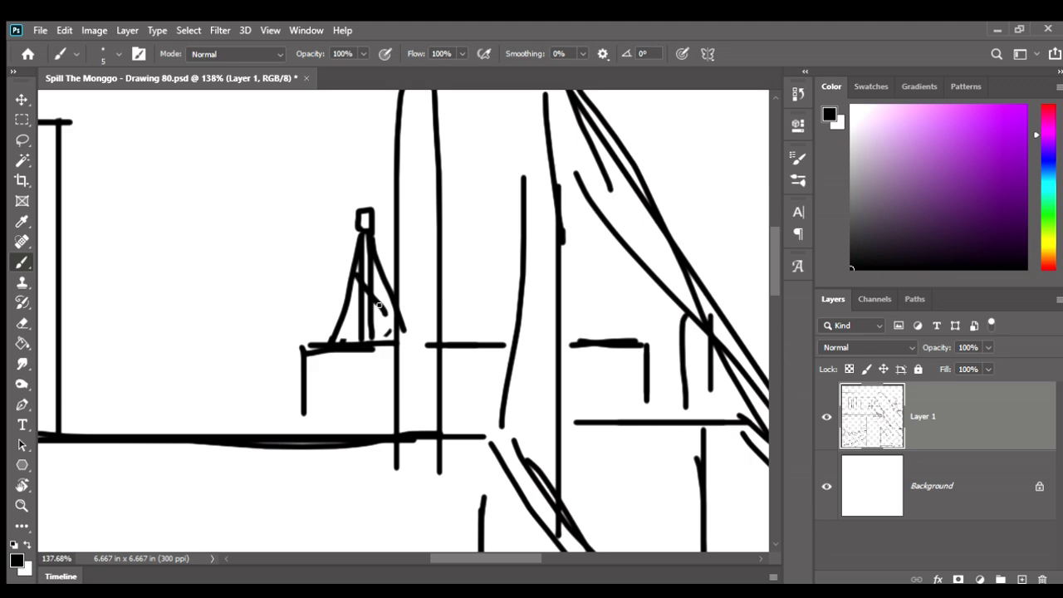
{"action": "mouse_move", "coordinate": [378, 275]}
{"action": "left_mouse_down"}
{"action": "mouse_move", "coordinate": [334, 328]}
{"action": "mouse_move", "coordinate": [384, 347]}
{"action": "mouse_move", "coordinate": [334, 337]}
{"action": "left_mouse_up"}
Zoom and pan the view across to the left rooftop area
{"action": "scroll", "coordinate": [405, 327], "scroll_direction": "down", "scroll_amount": 3}
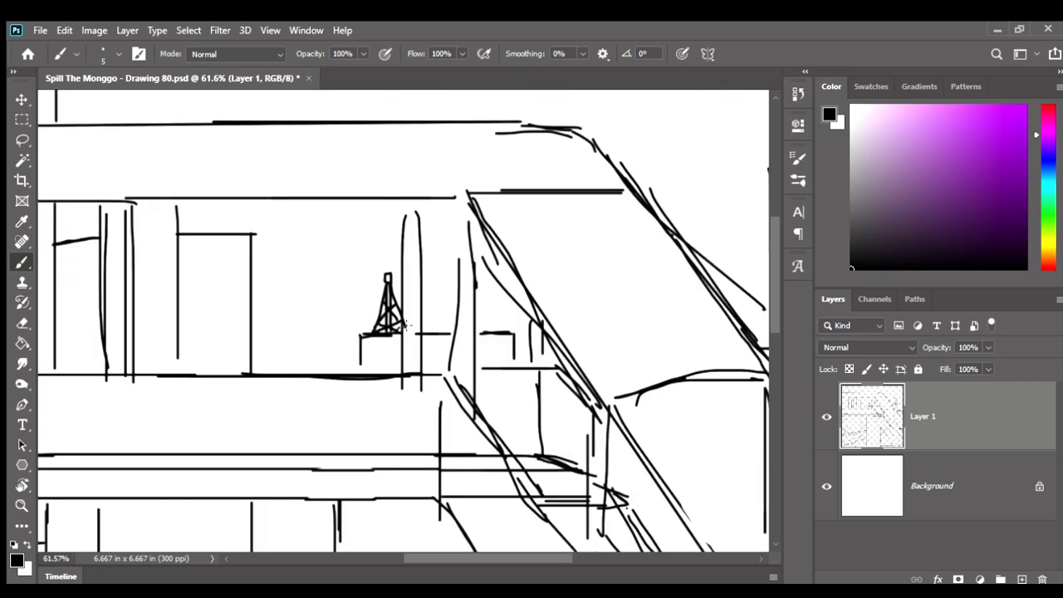
{"action": "scroll", "coordinate": [404, 327], "scroll_direction": "down", "scroll_amount": 2}
{"action": "scroll", "coordinate": [470, 355], "scroll_direction": "down", "scroll_amount": 2}
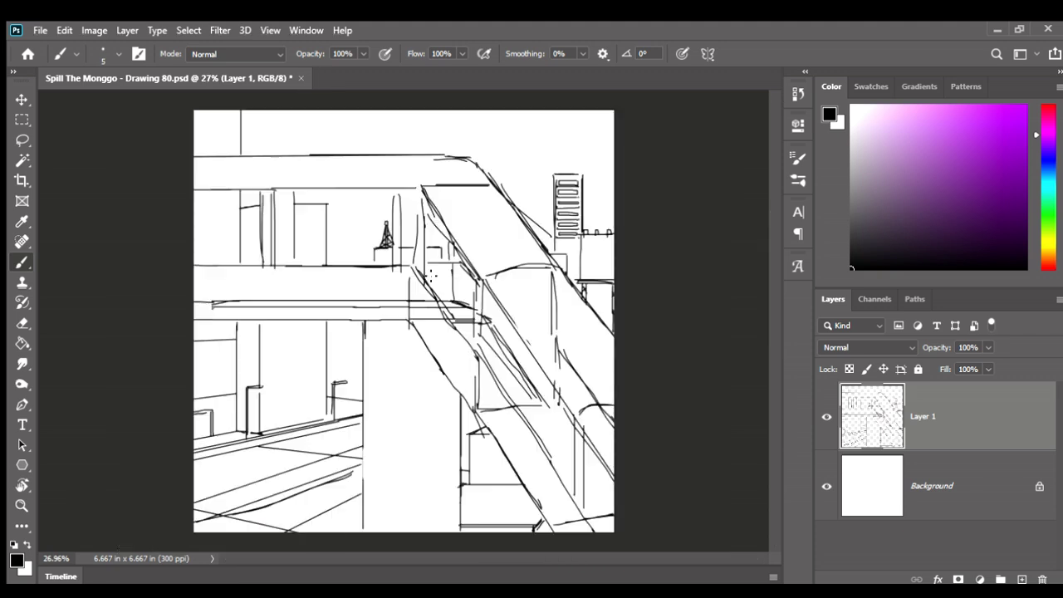
{"action": "scroll", "coordinate": [396, 235], "scroll_direction": "up", "scroll_amount": 3}
{"action": "scroll", "coordinate": [391, 263], "scroll_direction": "up", "scroll_amount": 3}
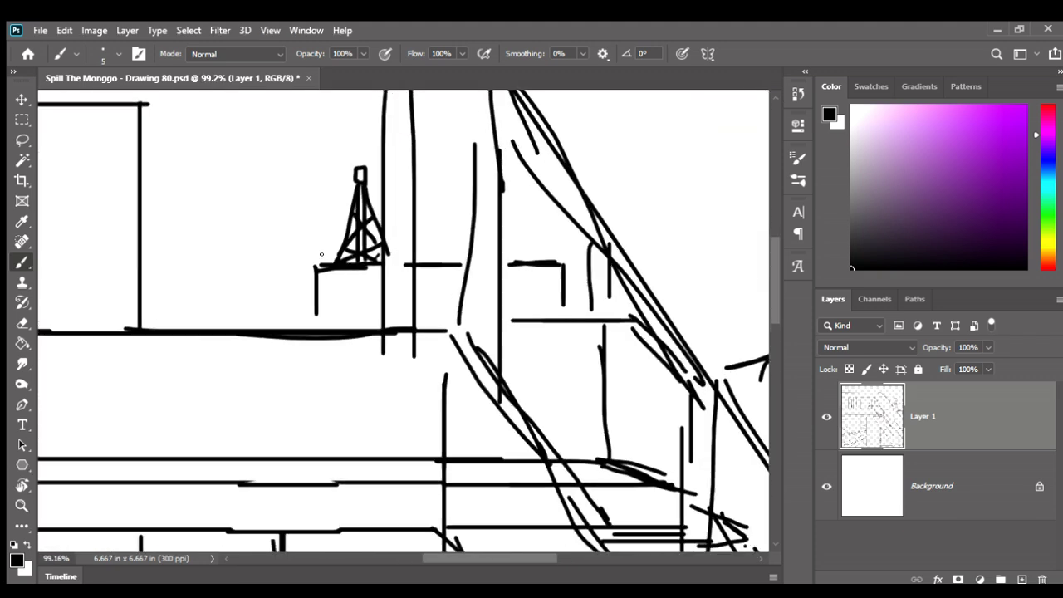
{"action": "left_click_drag", "start_coordinate": [327, 293], "coordinate": [582, 429]}
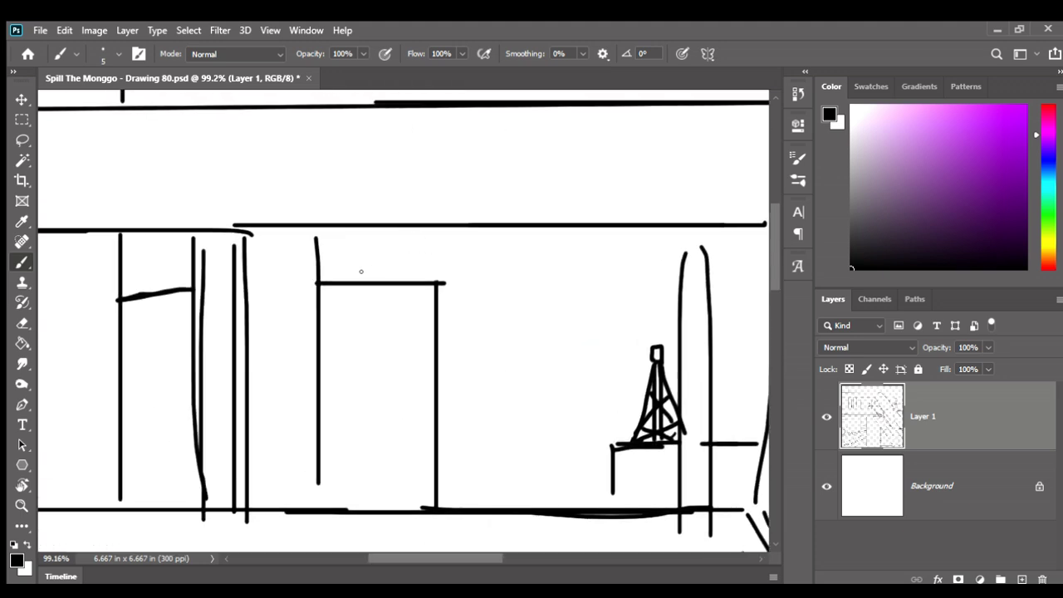
{"action": "scroll", "coordinate": [360, 271], "scroll_direction": "down", "scroll_amount": 3}
{"action": "scroll", "coordinate": [296, 263], "scroll_direction": "up", "scroll_amount": 3}
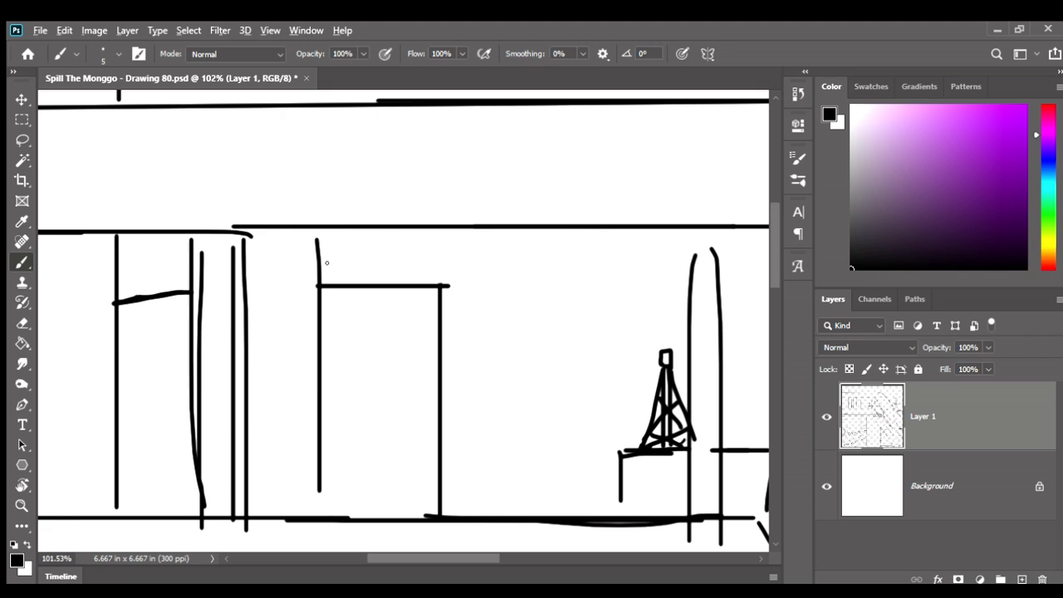
{"action": "scroll", "coordinate": [322, 265], "scroll_direction": "down", "scroll_amount": 3}
{"action": "scroll", "coordinate": [328, 266], "scroll_direction": "down", "scroll_amount": 2}
{"action": "scroll", "coordinate": [333, 267], "scroll_direction": "down", "scroll_amount": 1}
Draw a vertical edge on the overpass support, redoing the misplaced first stroke
{"action": "scroll", "coordinate": [366, 308], "scroll_direction": "up", "scroll_amount": 1}
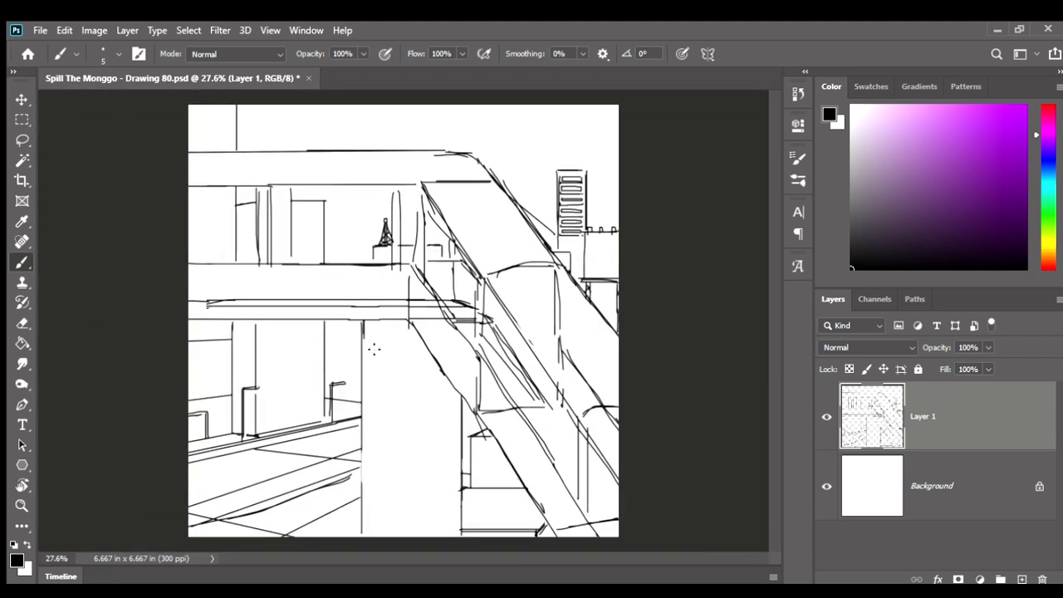
{"action": "left_click_drag", "start_coordinate": [362, 325], "coordinate": [366, 485]}
{"action": "key", "text": "ctrl+z"}
{"action": "left_click_drag", "start_coordinate": [363, 329], "coordinate": [362, 513]}
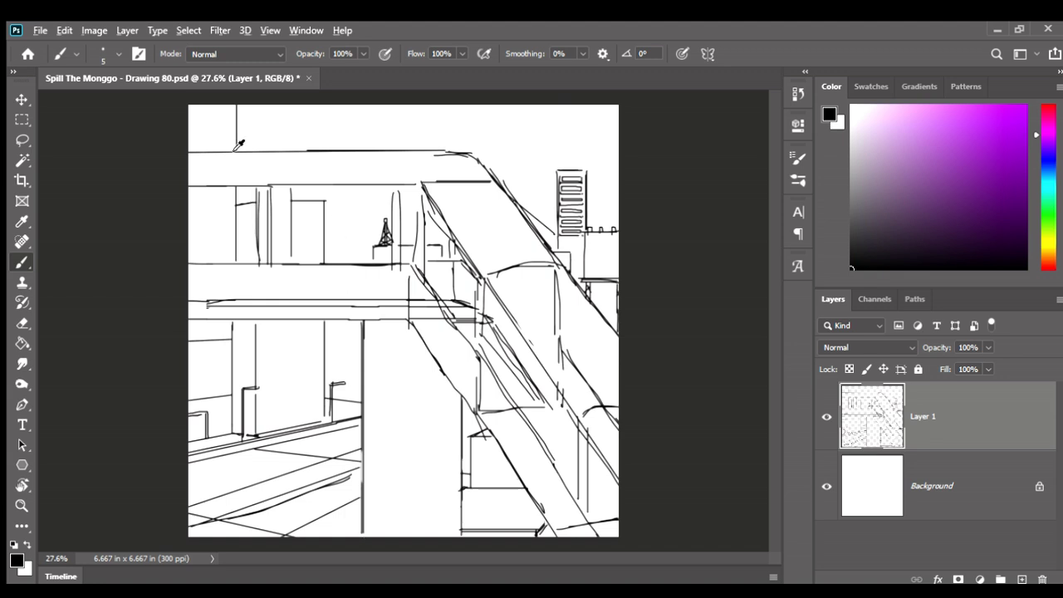
Add a second rail line along the overpass top curving down into the ramp
{"action": "scroll", "coordinate": [239, 143], "scroll_direction": "up", "scroll_amount": 1}
{"action": "mouse_move", "coordinate": [173, 166]}
{"action": "left_mouse_down"}
{"action": "mouse_move", "coordinate": [509, 166]}
{"action": "mouse_move", "coordinate": [550, 180]}
{"action": "mouse_move", "coordinate": [541, 176]}
{"action": "mouse_move", "coordinate": [631, 317]}
{"action": "left_mouse_up"}
{"action": "key", "text": "ctrl+z"}
{"action": "key", "text": "ctrl+z"}
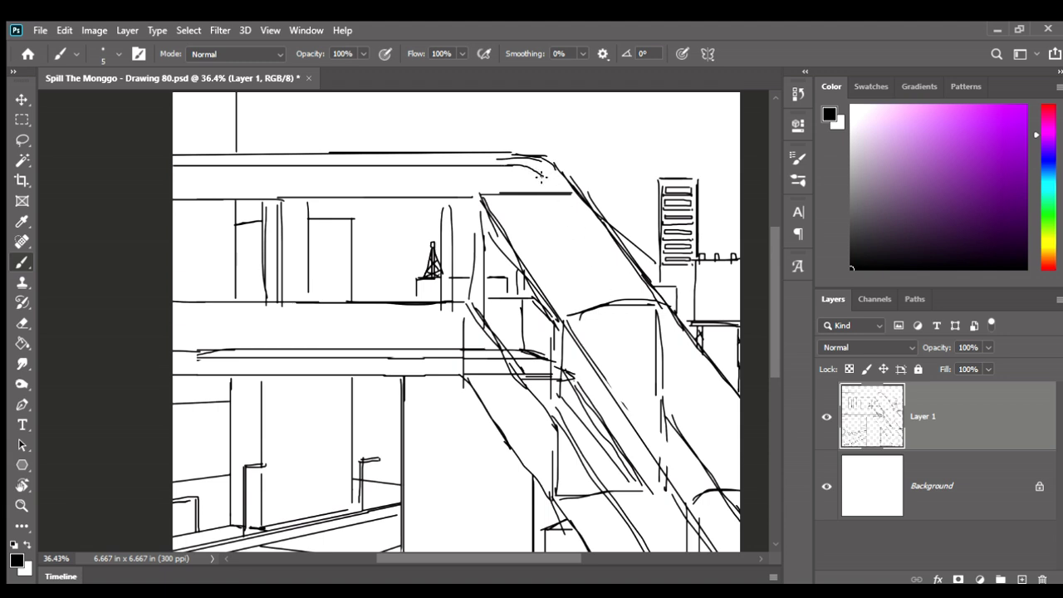
{"action": "left_click", "coordinate": [733, 411], "text": "shift"}
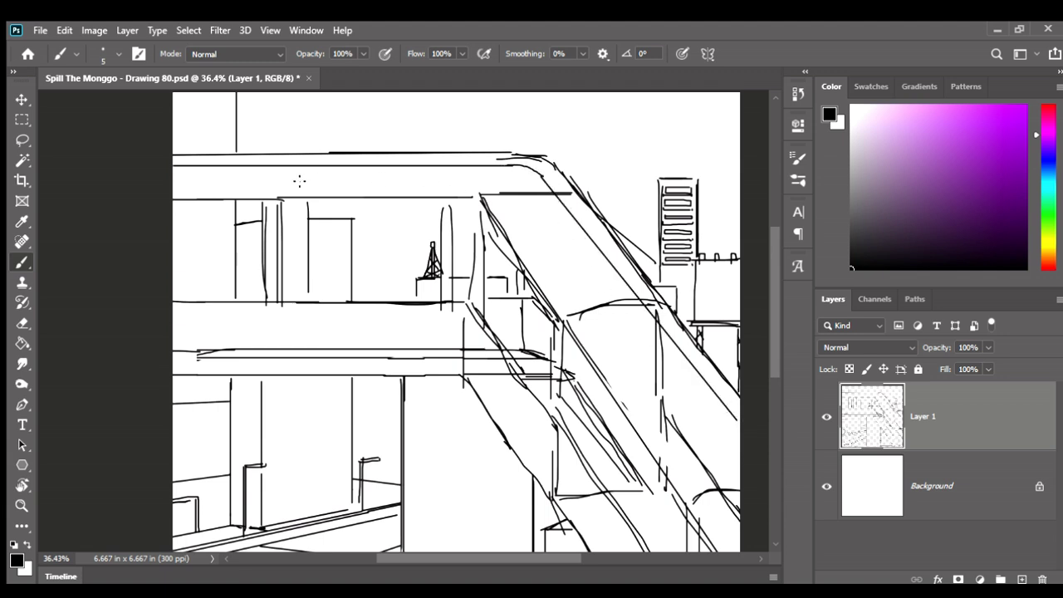
{"action": "mouse_move", "coordinate": [178, 176]}
{"action": "left_mouse_down"}
{"action": "mouse_move", "coordinate": [510, 176]}
{"action": "mouse_move", "coordinate": [531, 199]}
{"action": "left_mouse_up"}
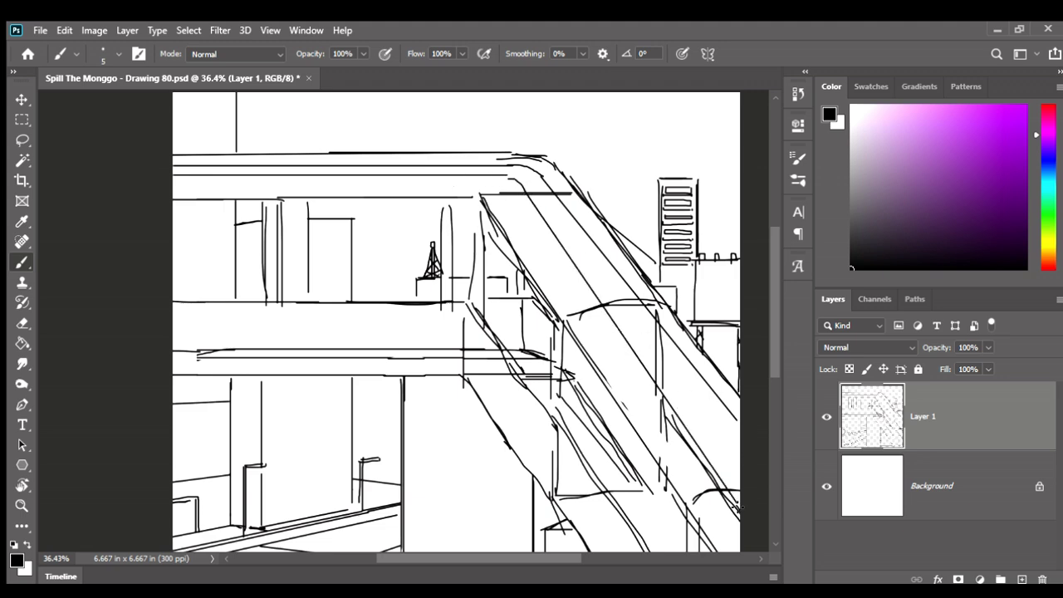
Draw curved cross-ribs across the ramp, redoing the rib near the ramp top
{"action": "scroll", "coordinate": [694, 353], "scroll_direction": "down", "scroll_amount": 3}
{"action": "scroll", "coordinate": [606, 348], "scroll_direction": "up", "scroll_amount": 3}
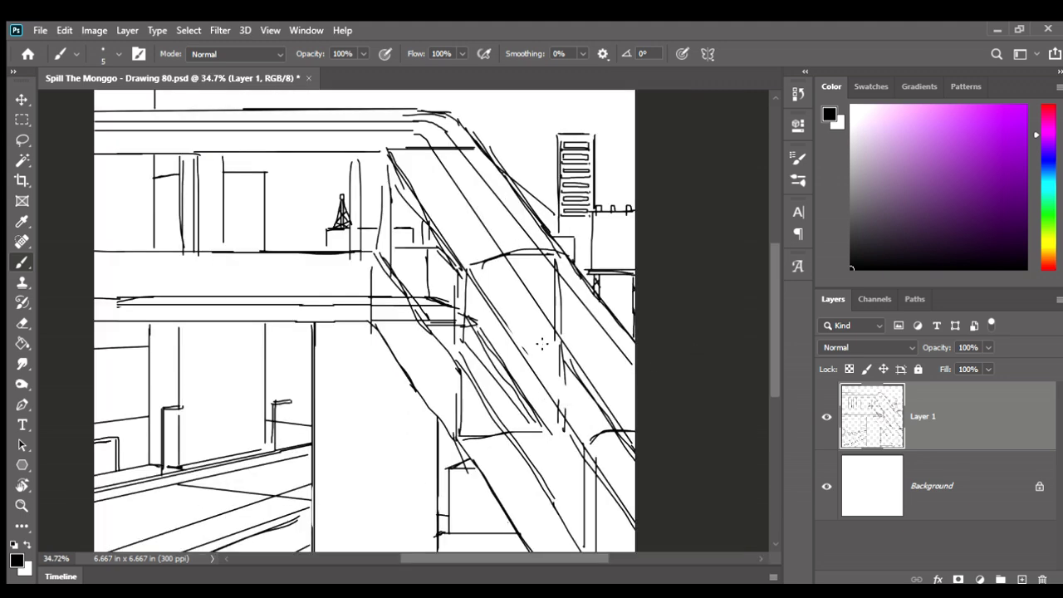
{"action": "left_click_drag", "start_coordinate": [529, 351], "coordinate": [625, 332]}
{"action": "left_click_drag", "start_coordinate": [432, 218], "coordinate": [531, 201]}
{"action": "key", "text": "ctrl+z"}
{"action": "left_click_drag", "start_coordinate": [422, 201], "coordinate": [513, 196]}
Try short strokes at the overpass bend and top rail, then undo them
{"action": "scroll", "coordinate": [490, 236], "scroll_direction": "down", "scroll_amount": 3}
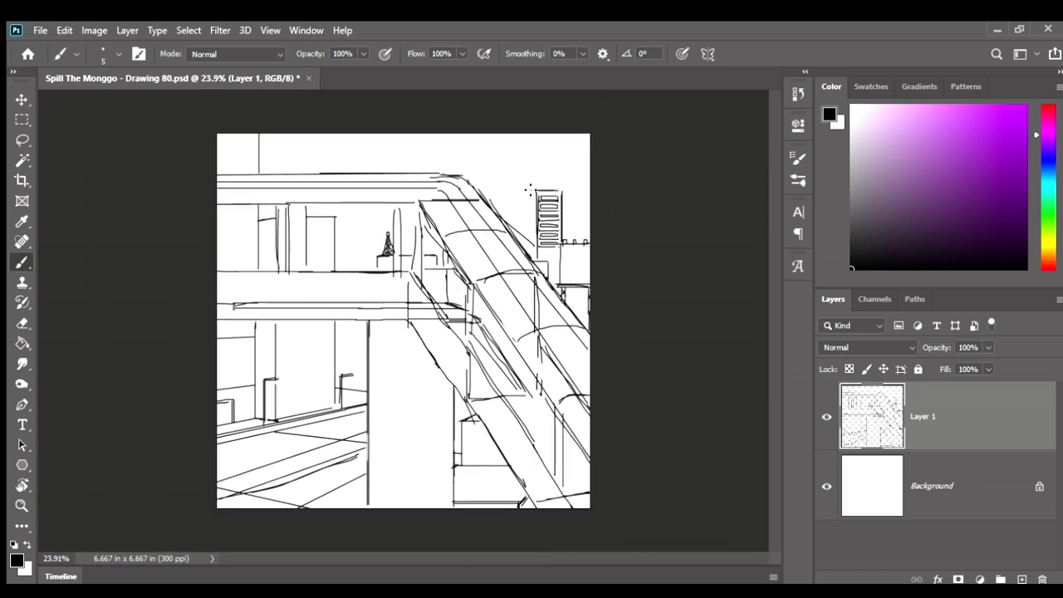
{"action": "scroll", "coordinate": [374, 147], "scroll_direction": "up", "scroll_amount": 2}
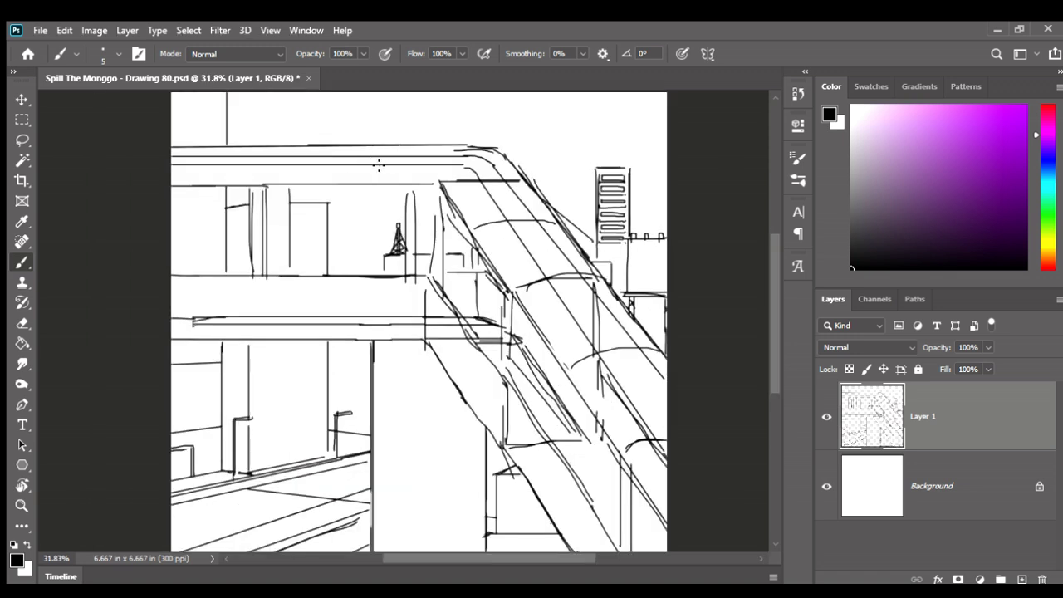
{"action": "left_click_drag", "start_coordinate": [396, 145], "coordinate": [375, 172]}
{"action": "left_click_drag", "start_coordinate": [298, 149], "coordinate": [295, 175]}
{"action": "scroll", "coordinate": [302, 160], "scroll_direction": "down", "scroll_amount": 2}
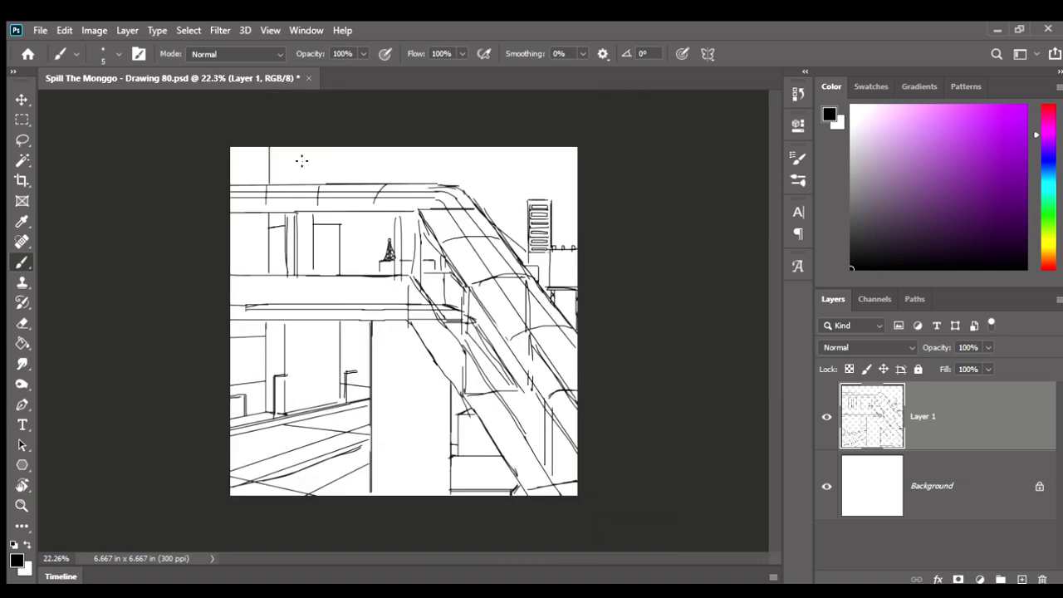
{"action": "key", "text": "ctrl+z"}
{"action": "key", "text": "ctrl+z"}
{"action": "key", "text": "ctrl+z"}
{"action": "scroll", "coordinate": [376, 316], "scroll_direction": "up", "scroll_amount": 3}
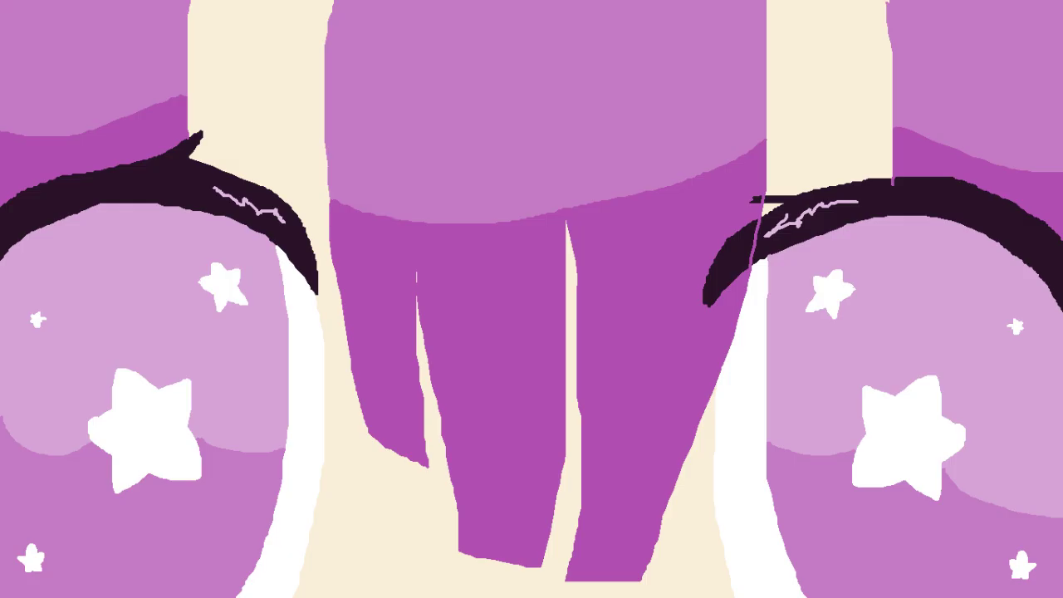